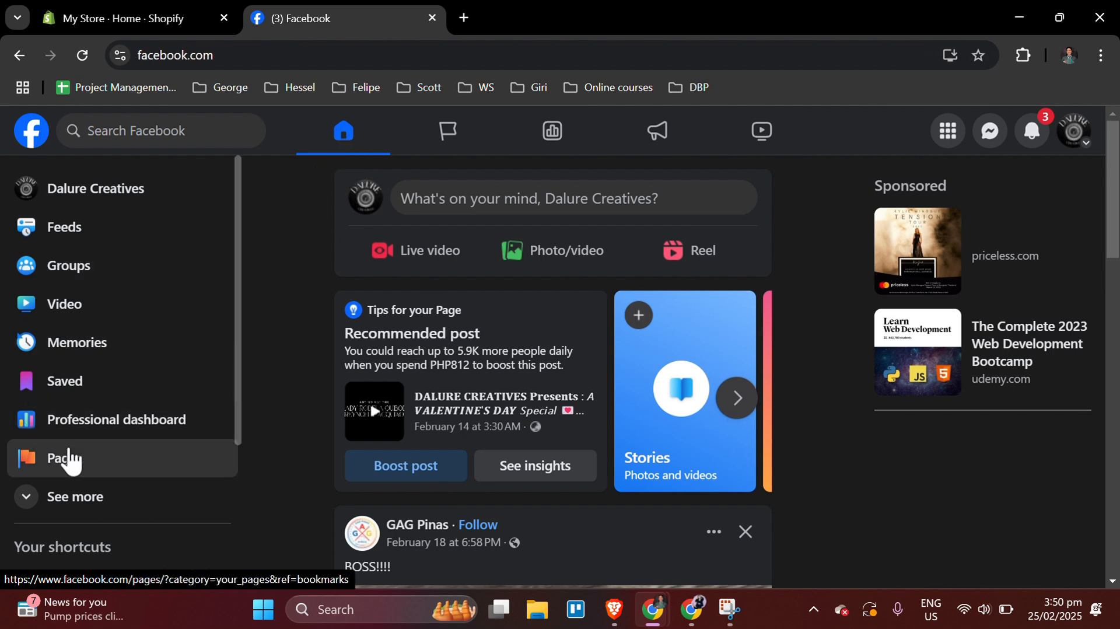
Go to the managed Facebook Pages and open Meta Business Suite.
left_click(69, 459)
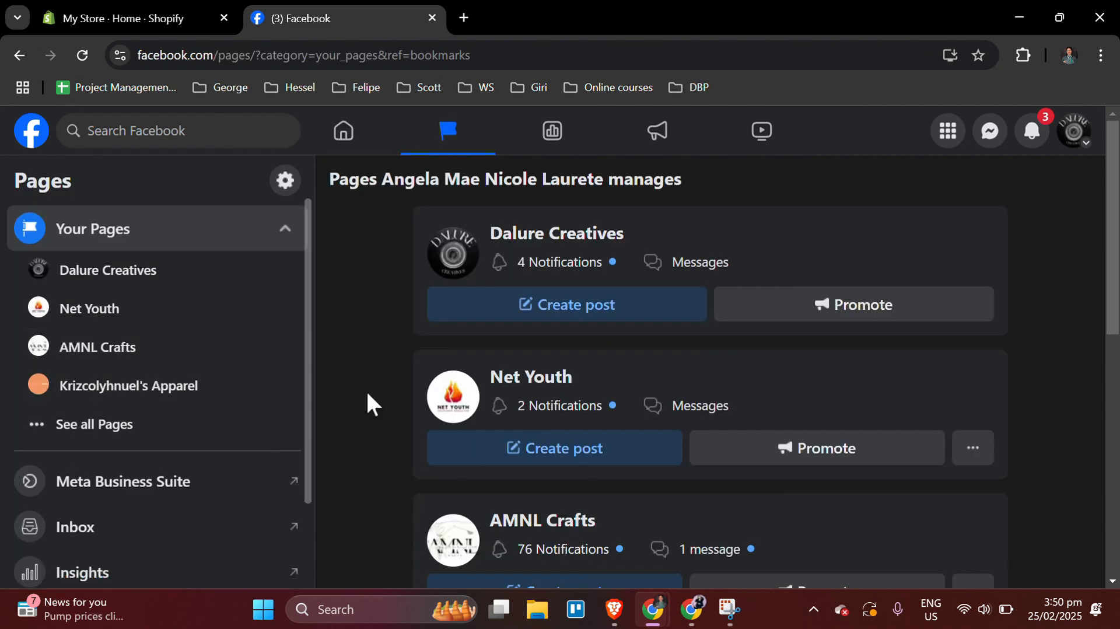
scroll(187, 445, "down", 2)
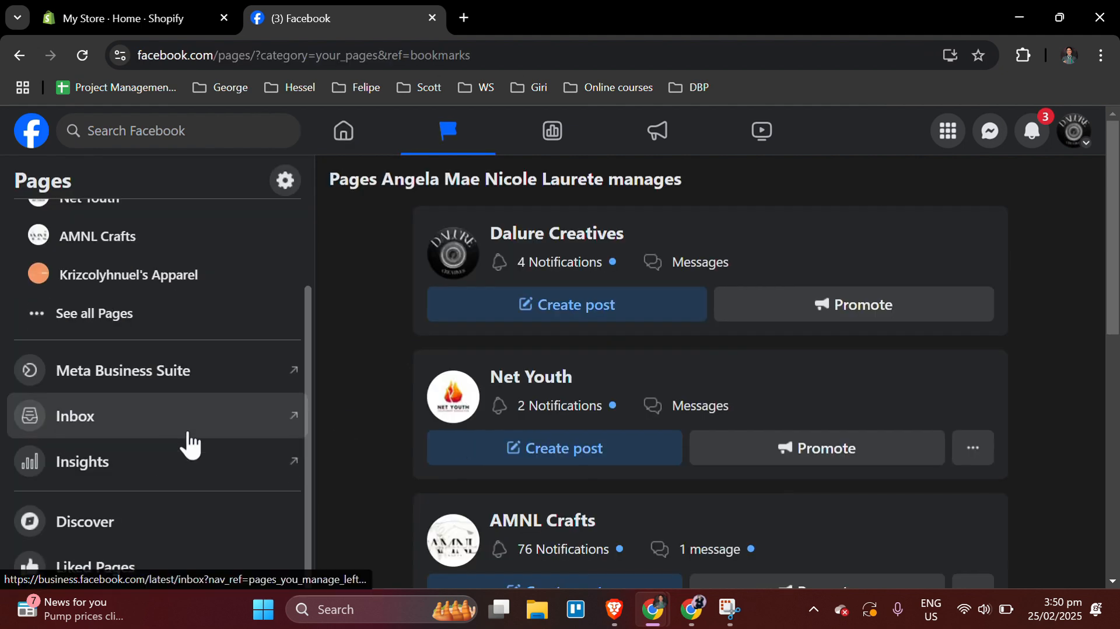
left_click(181, 382)
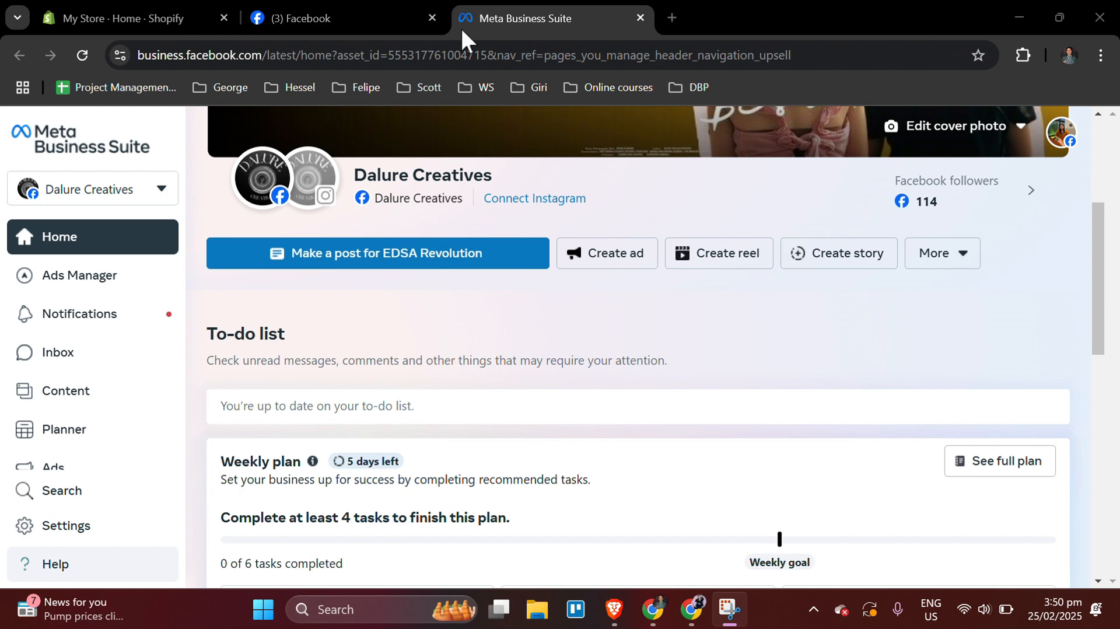
Switch to the Shopify admin and open the Shopify App Store from the app recommendations.
key("ctrl+Tab")
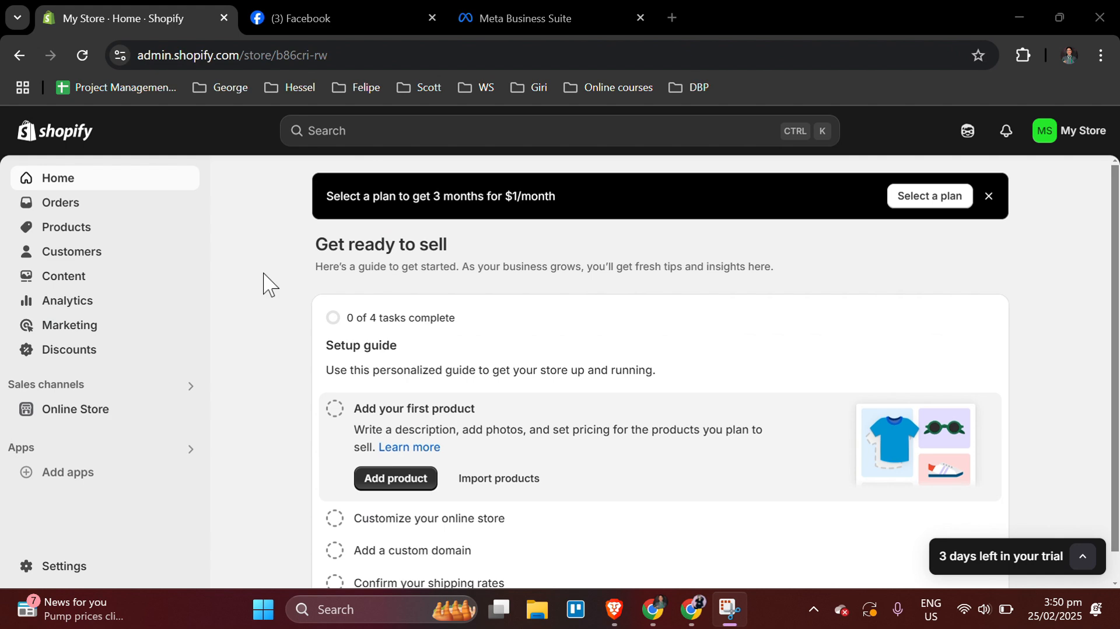
left_click(87, 471)
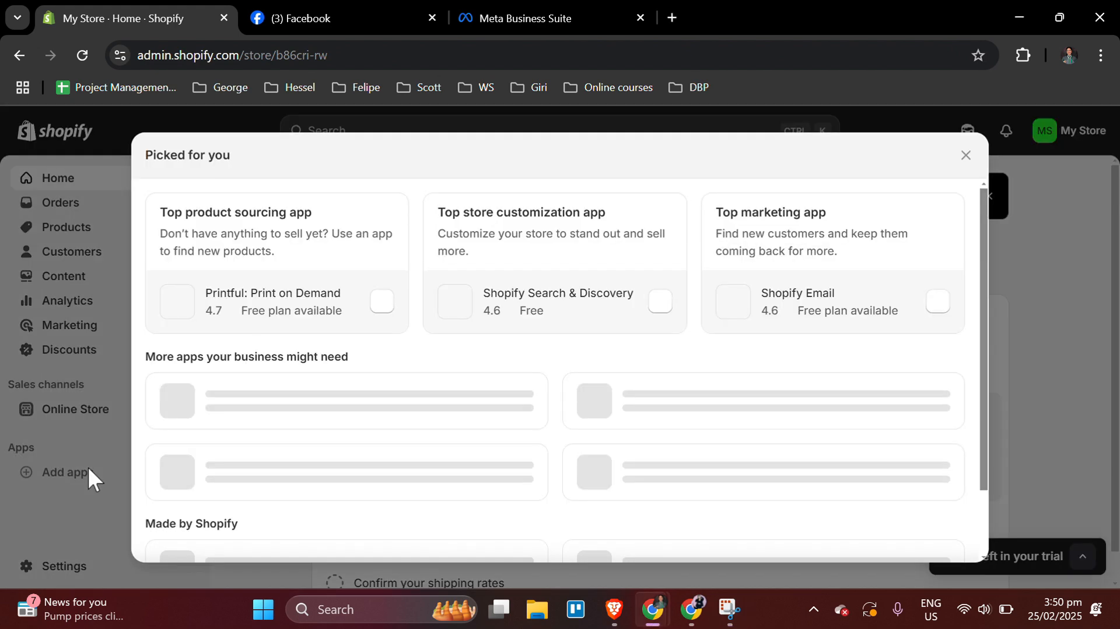
scroll(633, 435, "down", 2)
scroll(633, 434, "down", 1)
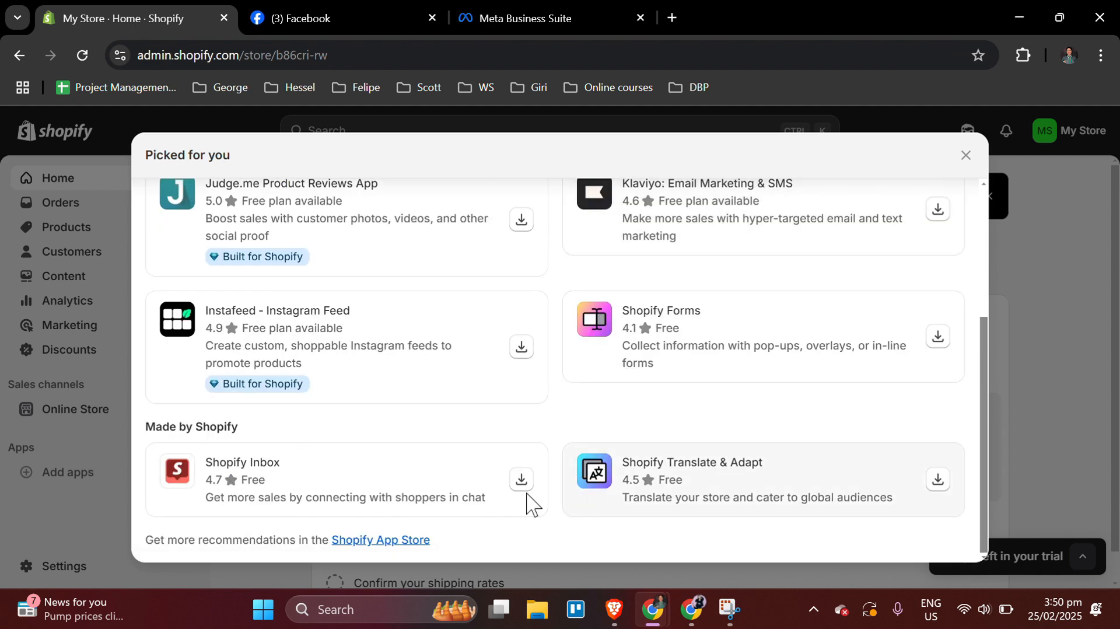
left_click(408, 540)
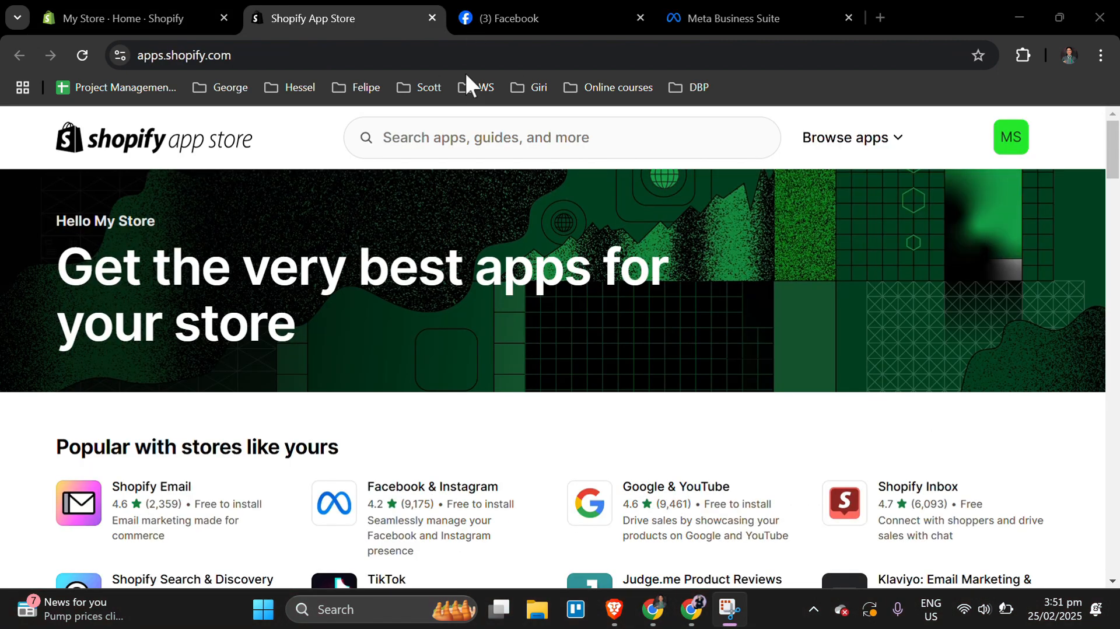
Search the app store for "facebook" and install the Facebook & Instagram app by Meta.
left_click(454, 133)
type("facebook")
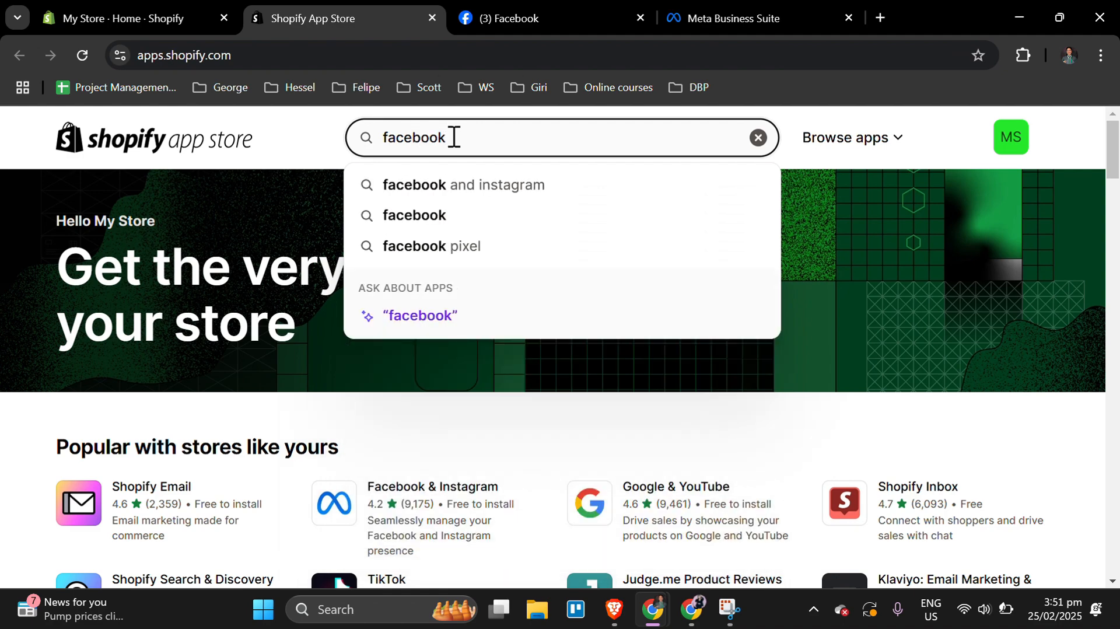
left_click(432, 214)
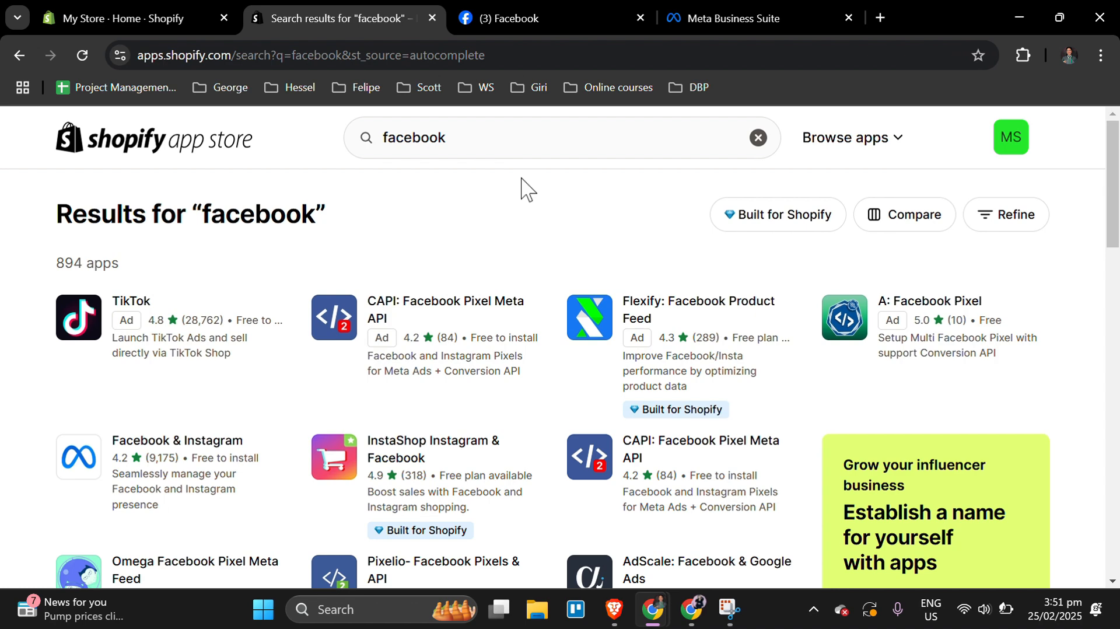
left_click(150, 449)
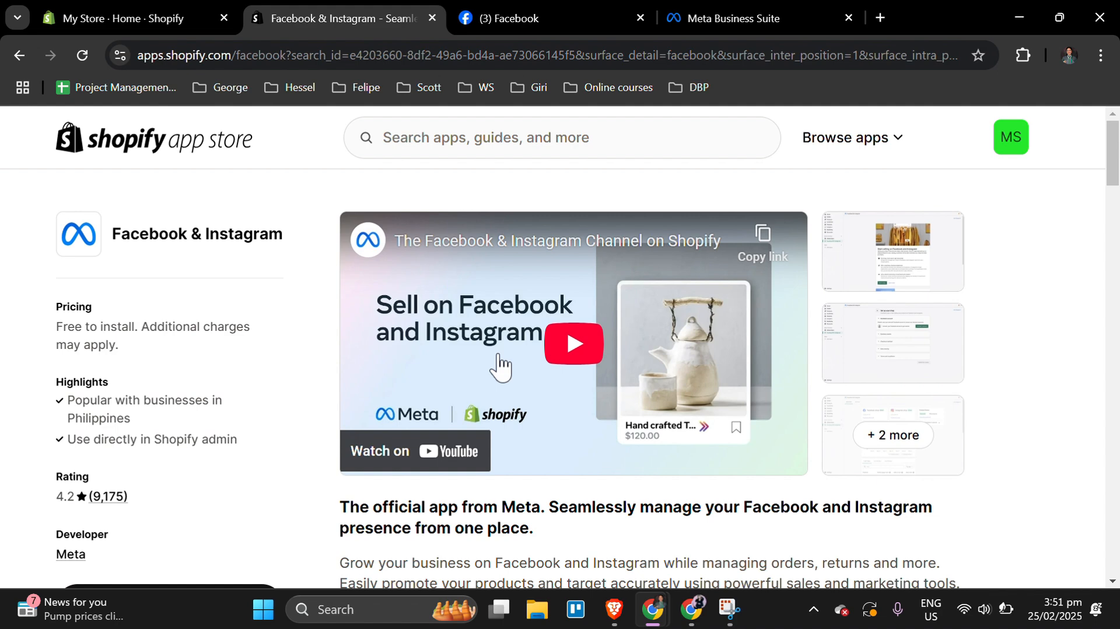
scroll(499, 367, "down", 10)
left_click(223, 417)
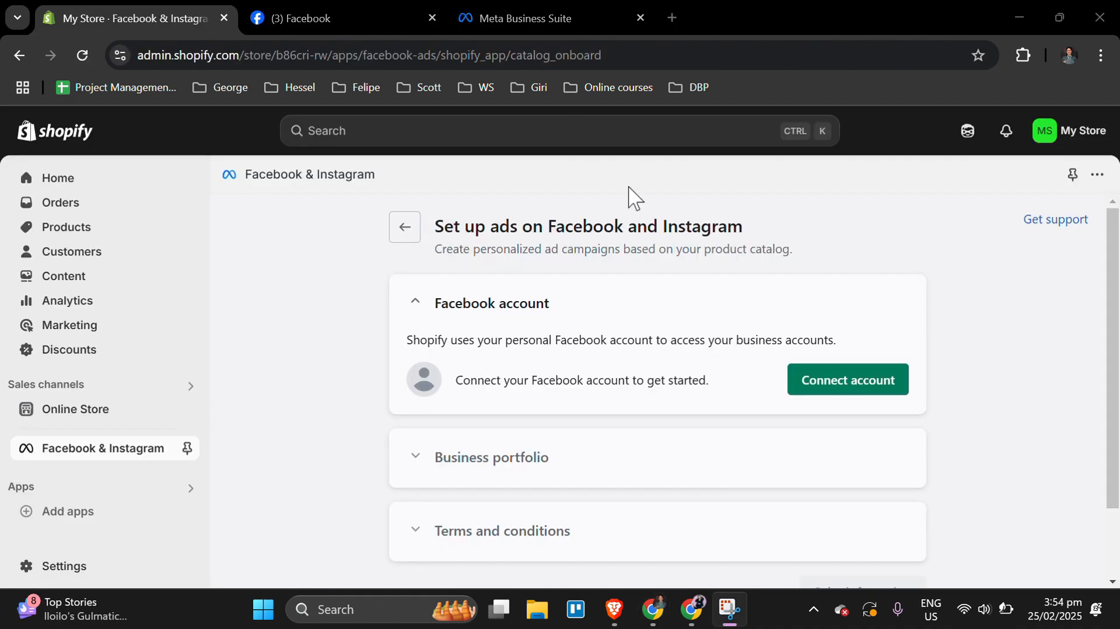
Connect the Facebook account in the Facebook and Instagram ads setup.
left_click(801, 394)
left_click(801, 394)
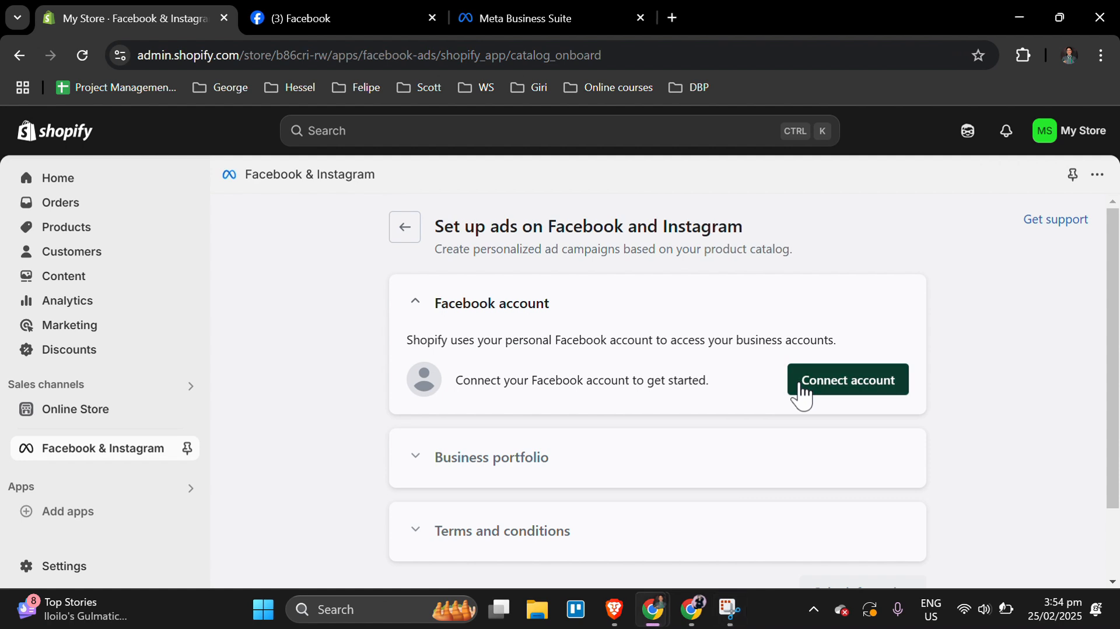
left_click(801, 394)
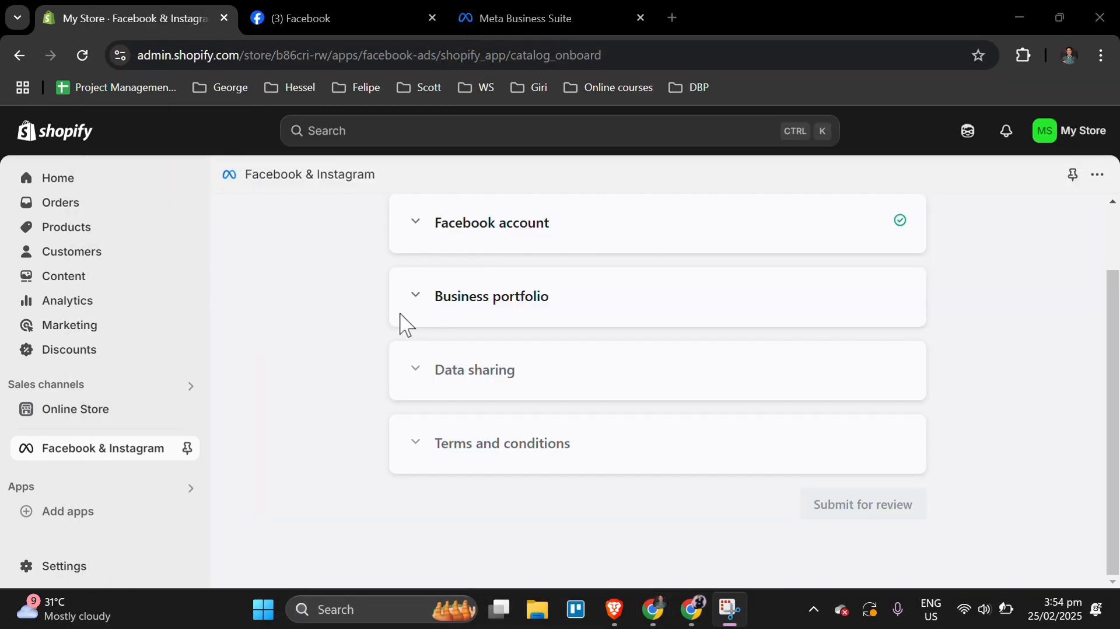
Open the business portfolio section and save the Enhanced data sharing preference with Share data on.
left_click(420, 288)
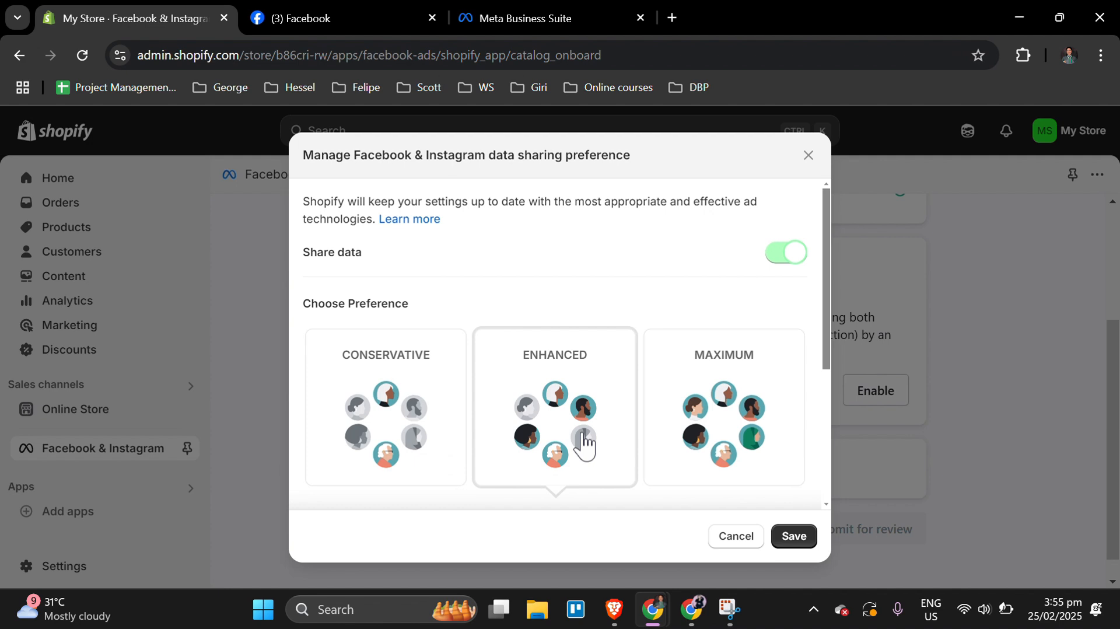
scroll(583, 443, "down", 2)
scroll(583, 444, "up", 2)
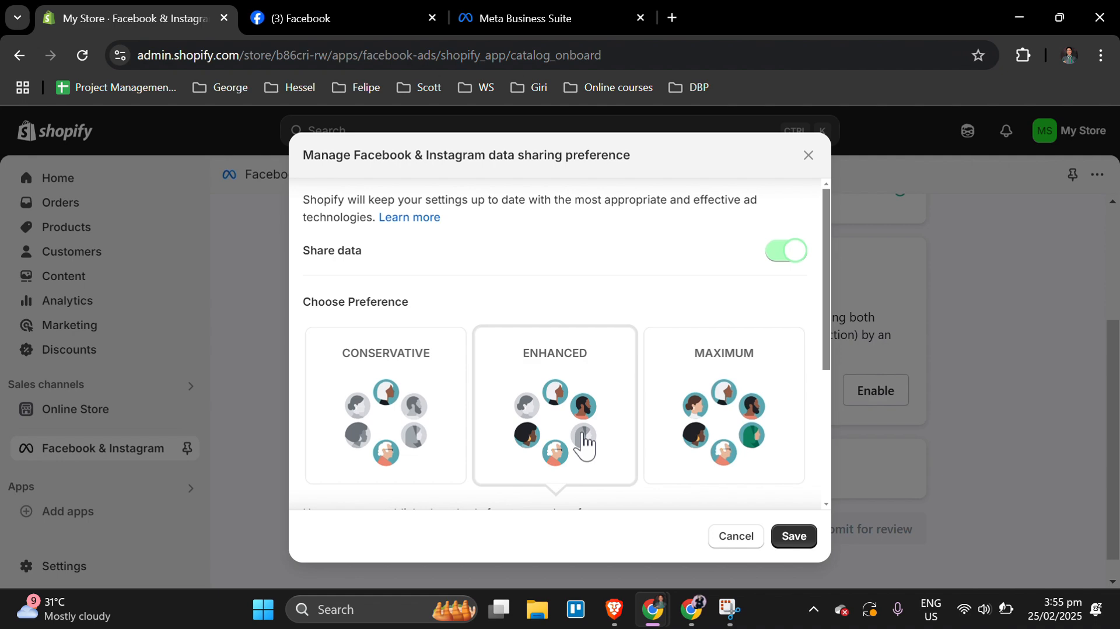
scroll(584, 443, "down", 5)
left_click(783, 535)
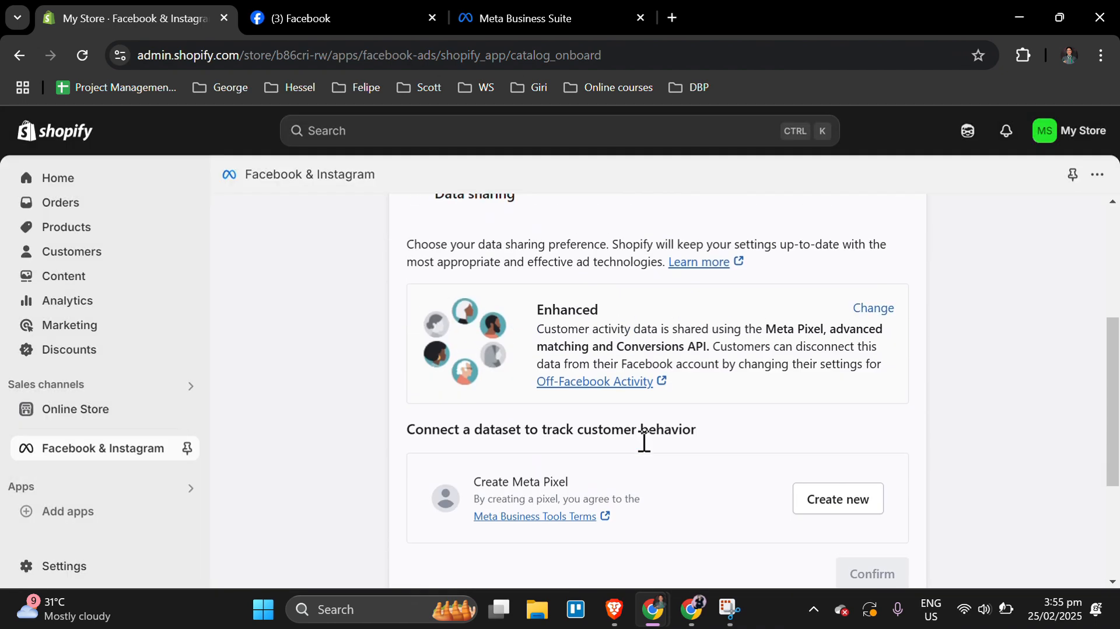
Create a new Meta Pixel for tracking customer behavior and confirm the data sharing setup.
left_click(413, 300)
left_click(415, 371)
scroll(865, 370, "down", 6)
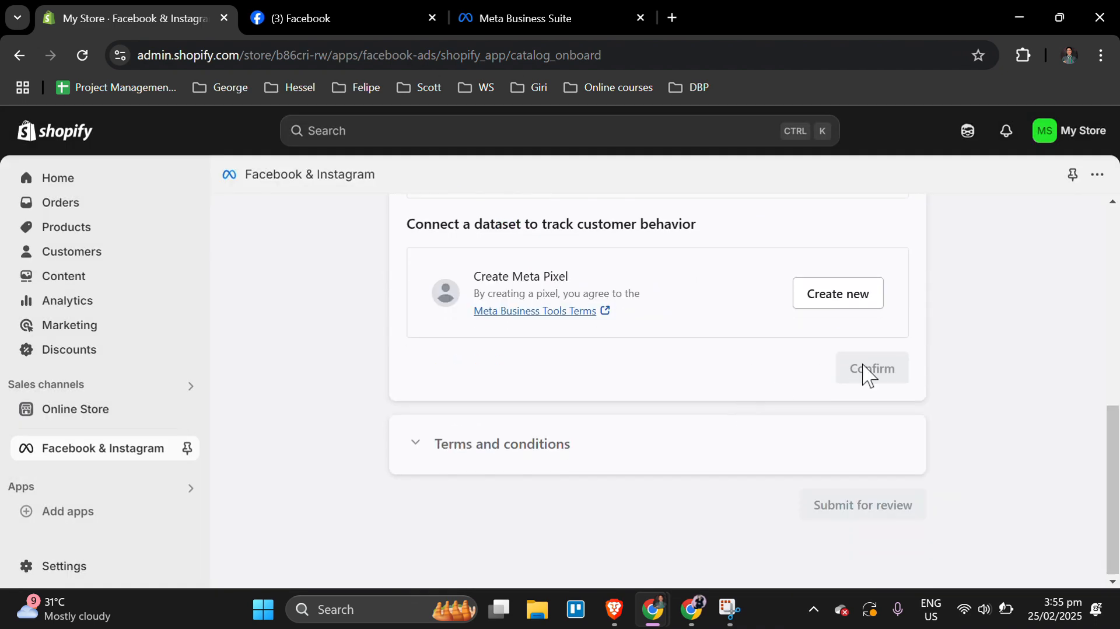
scroll(409, 459, "up", 1)
scroll(515, 440, "up", 4)
scroll(515, 440, "down", 2)
left_click(853, 471)
left_click(870, 546)
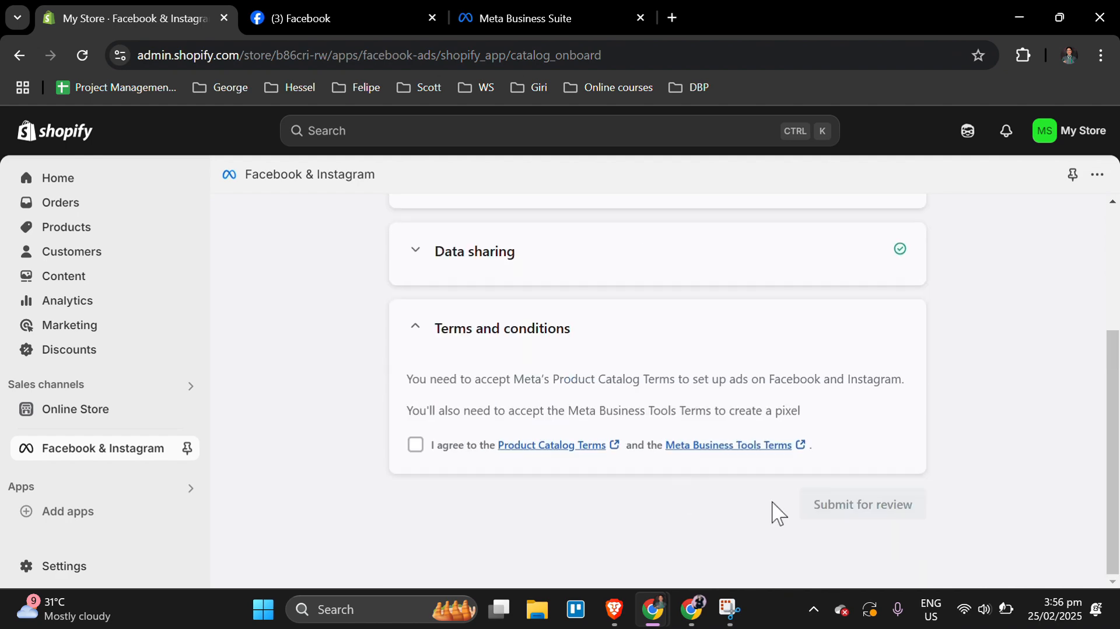
Agree to the Product Catalog Terms and Meta Business Tools Terms and submit the ads setup for review.
left_click(415, 445)
left_click(850, 523)
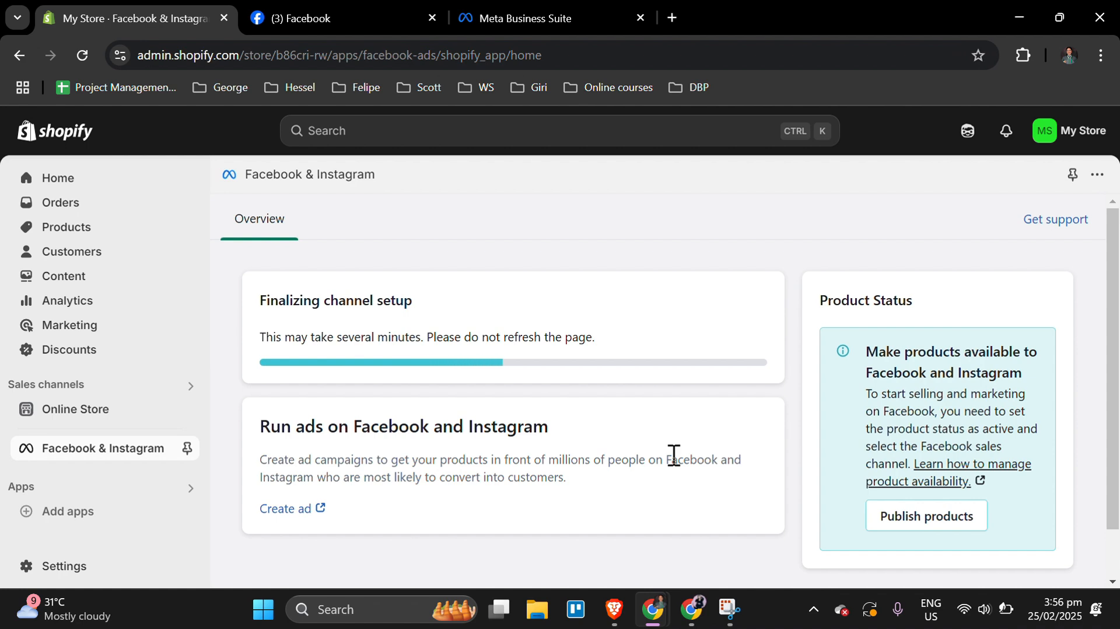
Start creating a Facebook and Instagram ad from the sales channel overview, opening Ads Manager.
left_click(469, 37)
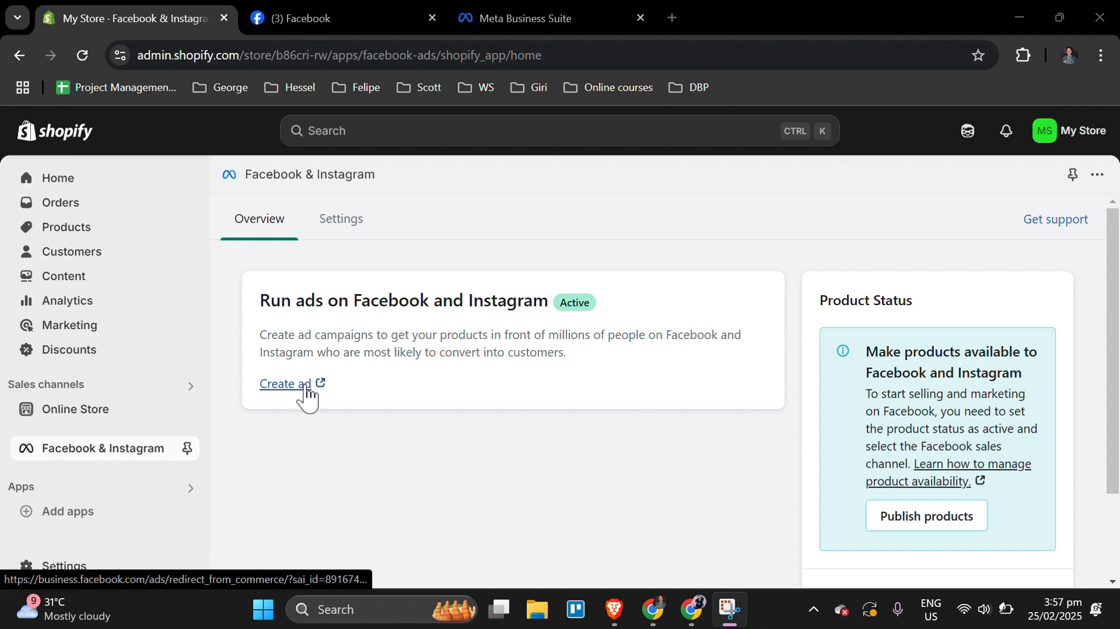
left_click(310, 396)
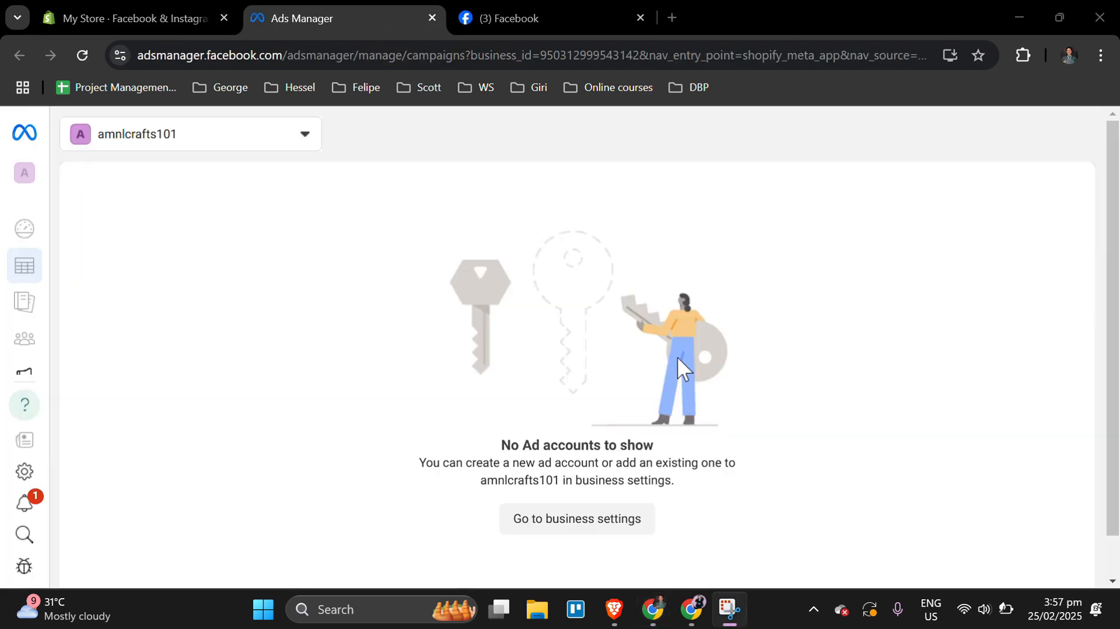
mouse_move(41, 493)
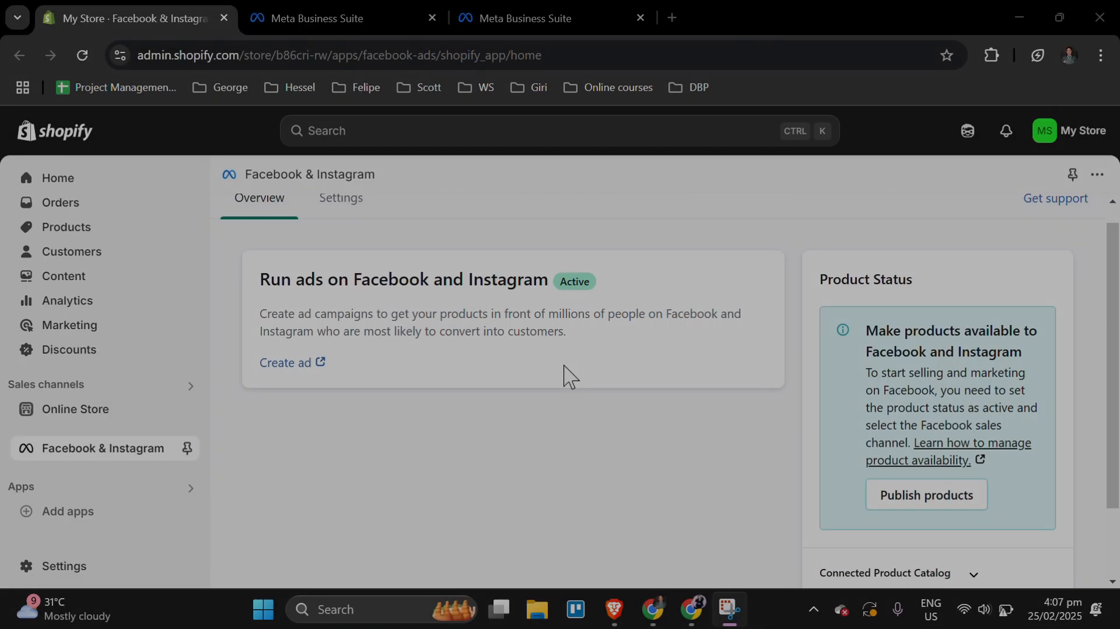
Examine the Facebook & Instagram channel overview in Shopify and the AMNL Crafts home page in Meta Business Suite.
scroll(563, 373, "down", 1)
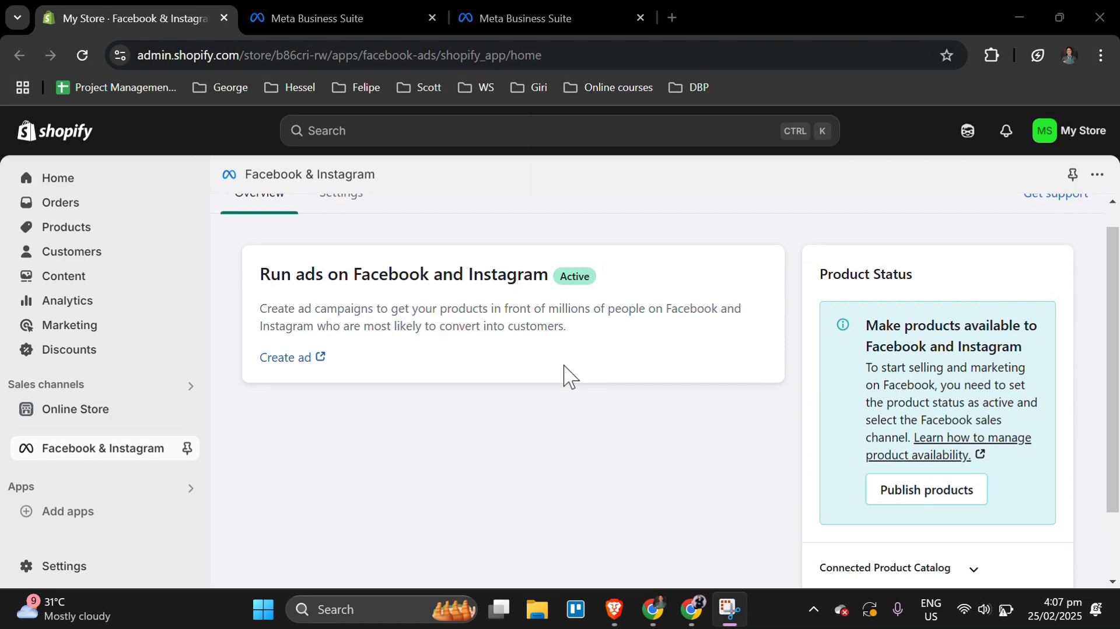
scroll(564, 374, "down", 1)
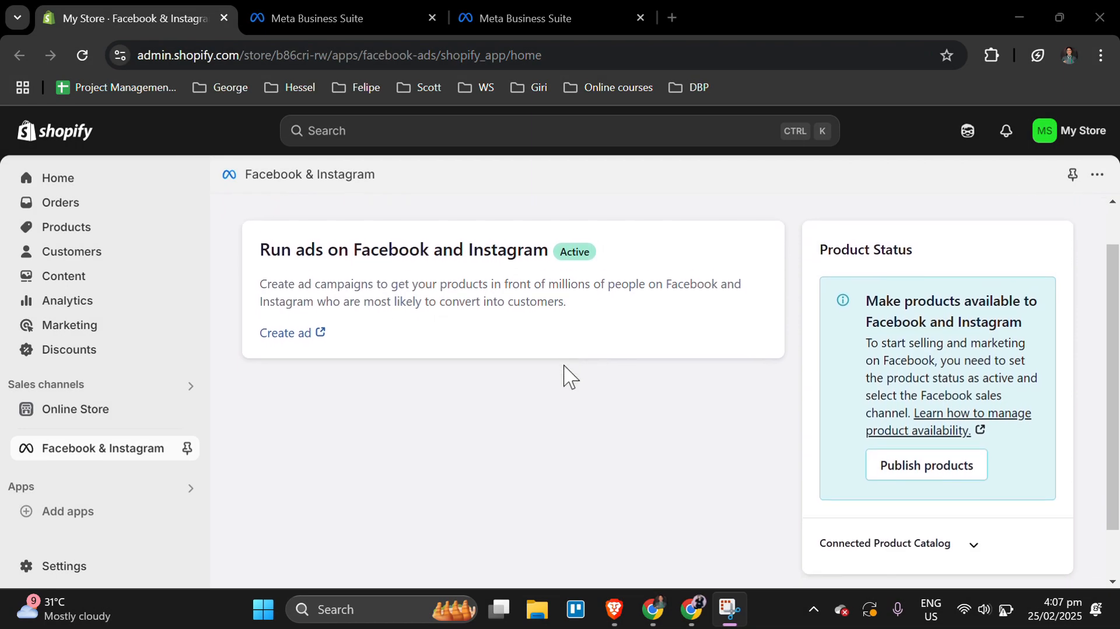
left_click(354, 7)
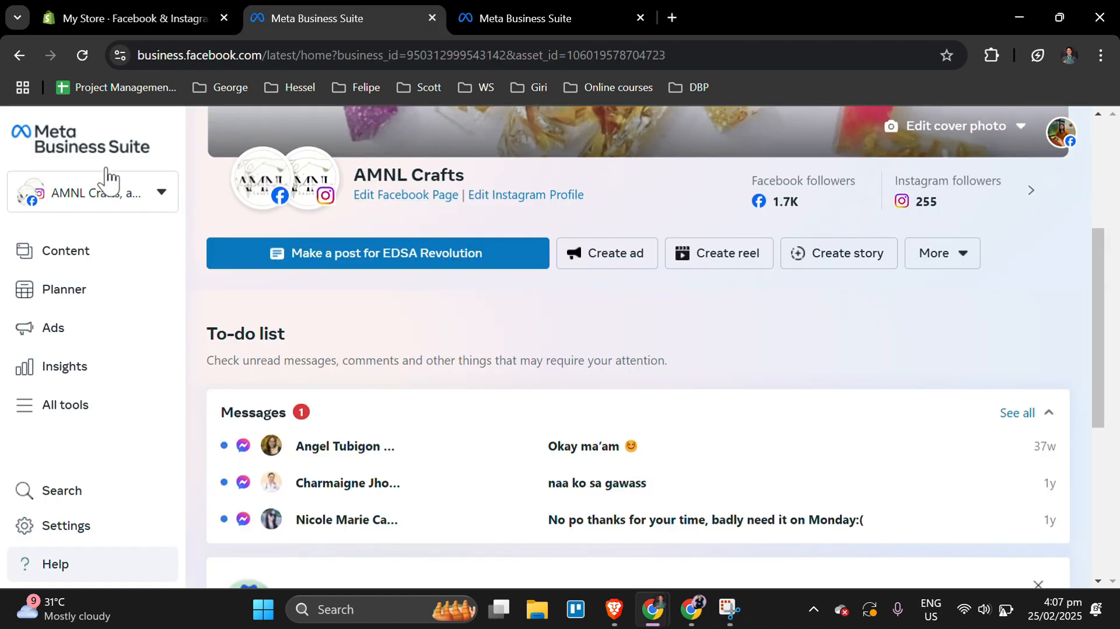
scroll(537, 356, "up", 3)
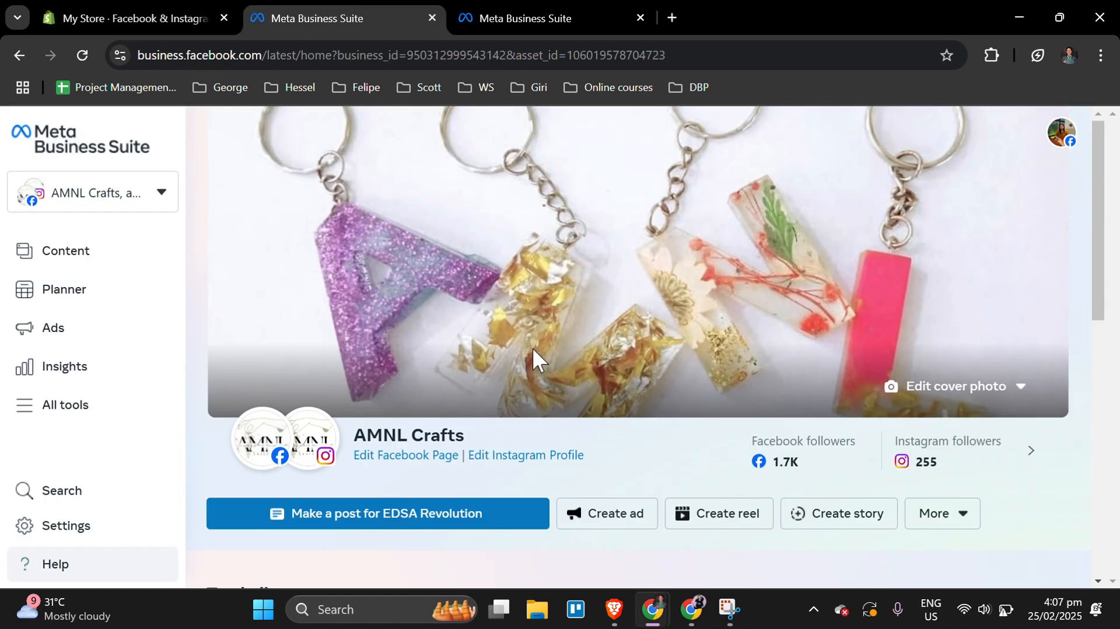
scroll(532, 348, "down", 1)
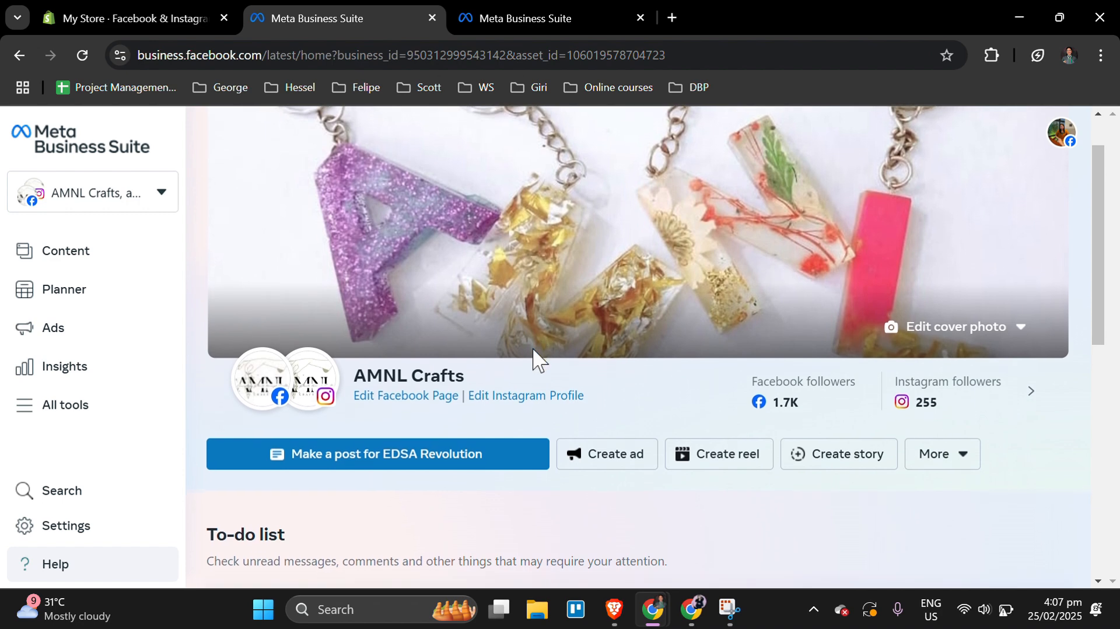
scroll(533, 350, "up", 1)
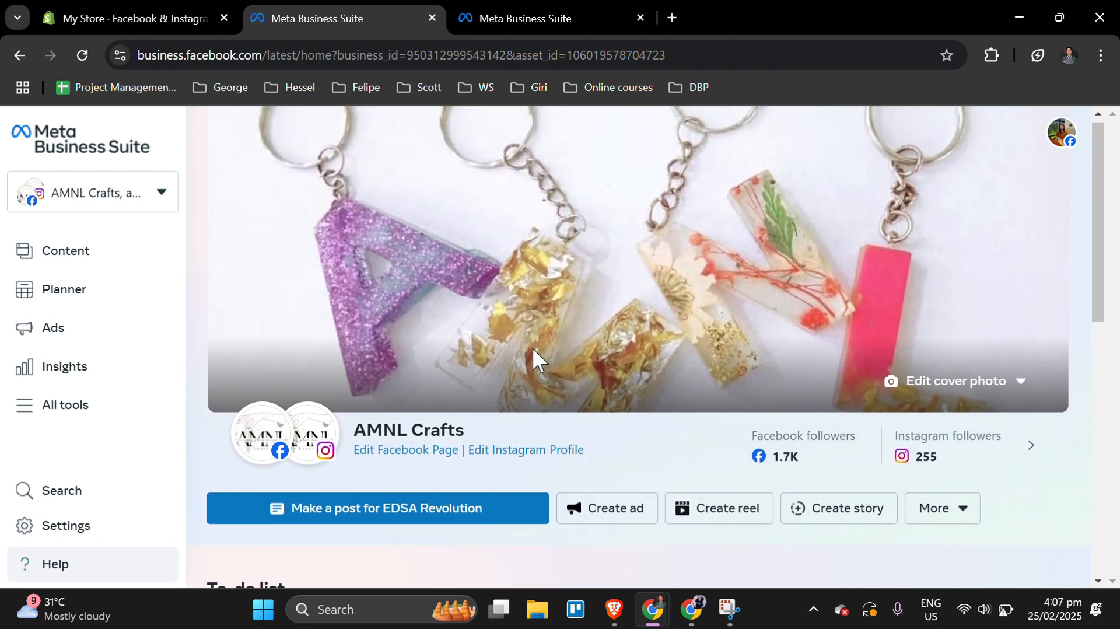
scroll(533, 350, "down", 1)
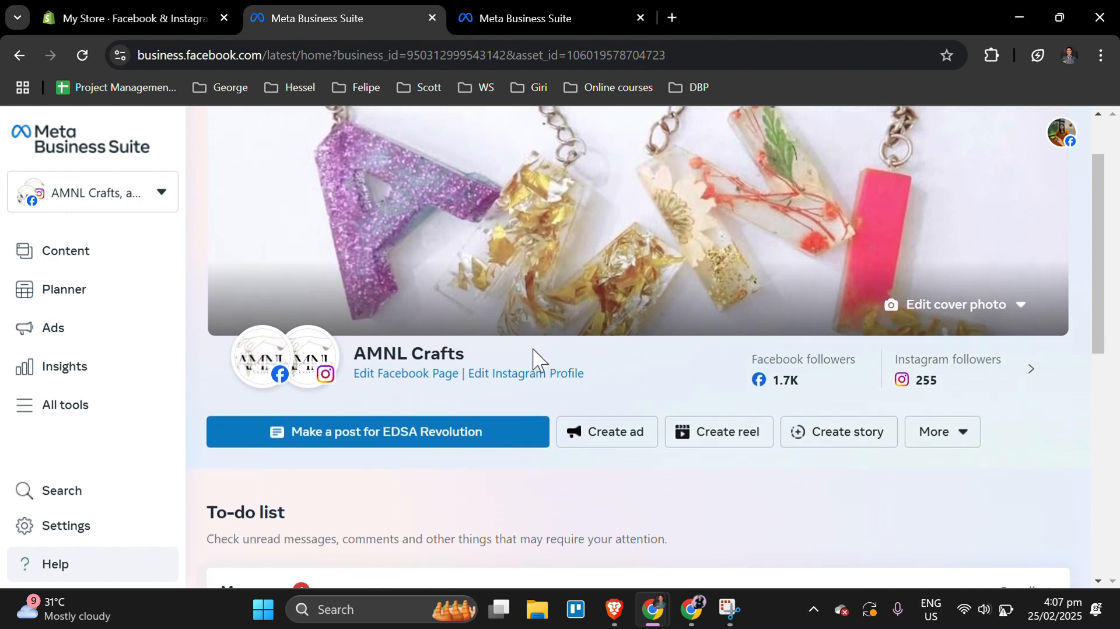
scroll(532, 350, "up", 1)
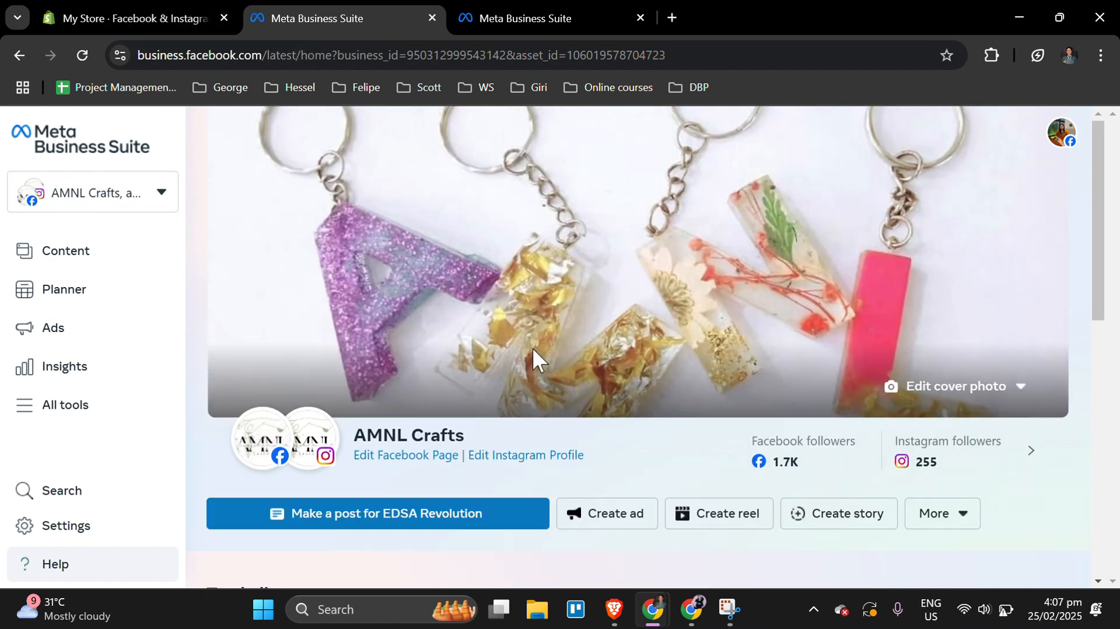
scroll(533, 349, "down", 1)
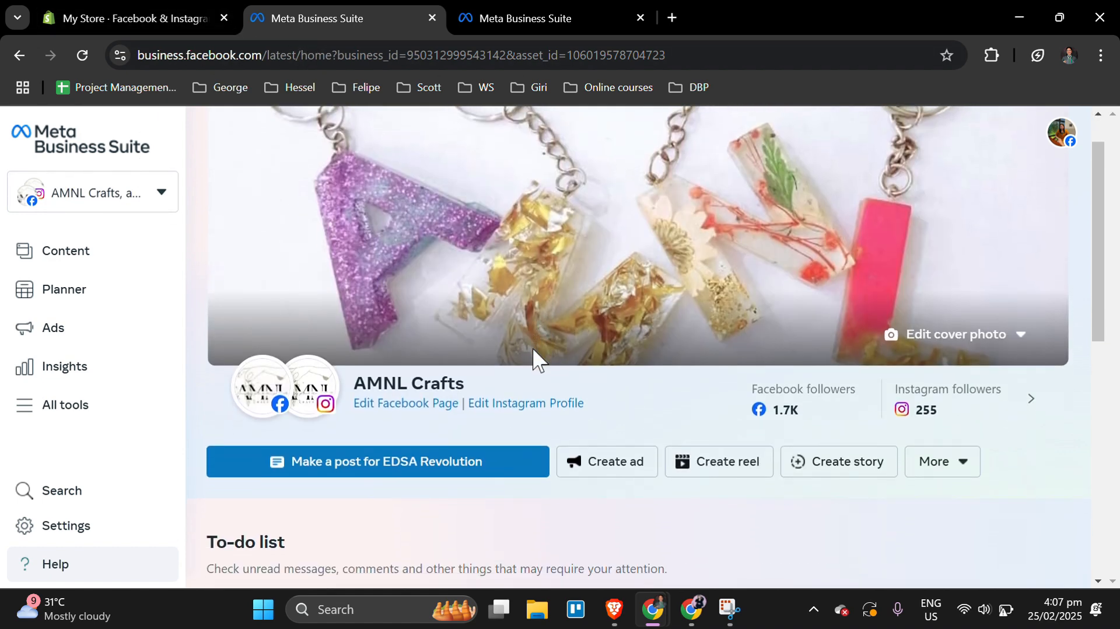
scroll(532, 350, "up", 1)
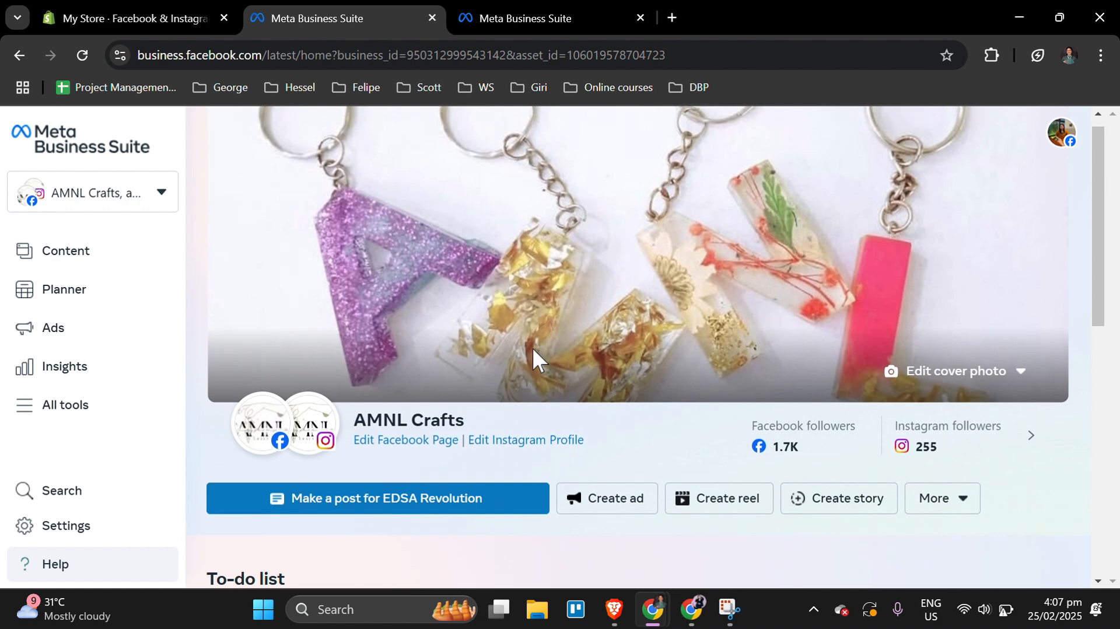
scroll(533, 350, "down", 1)
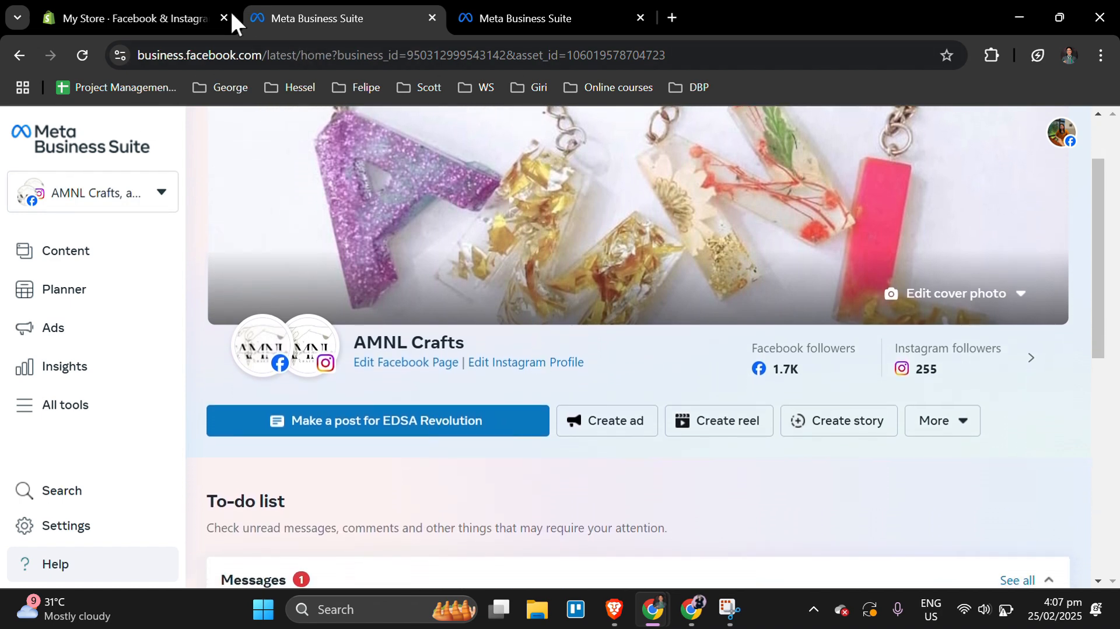
scroll(533, 349, "up", 1)
scroll(532, 347, "down", 1)
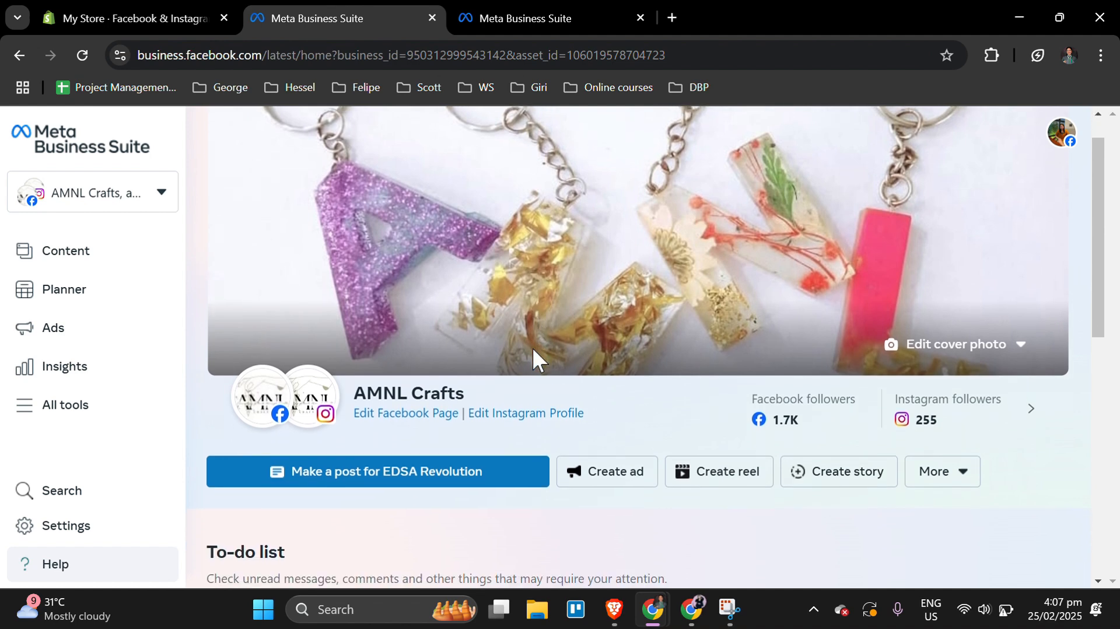
scroll(532, 353, "up", 1)
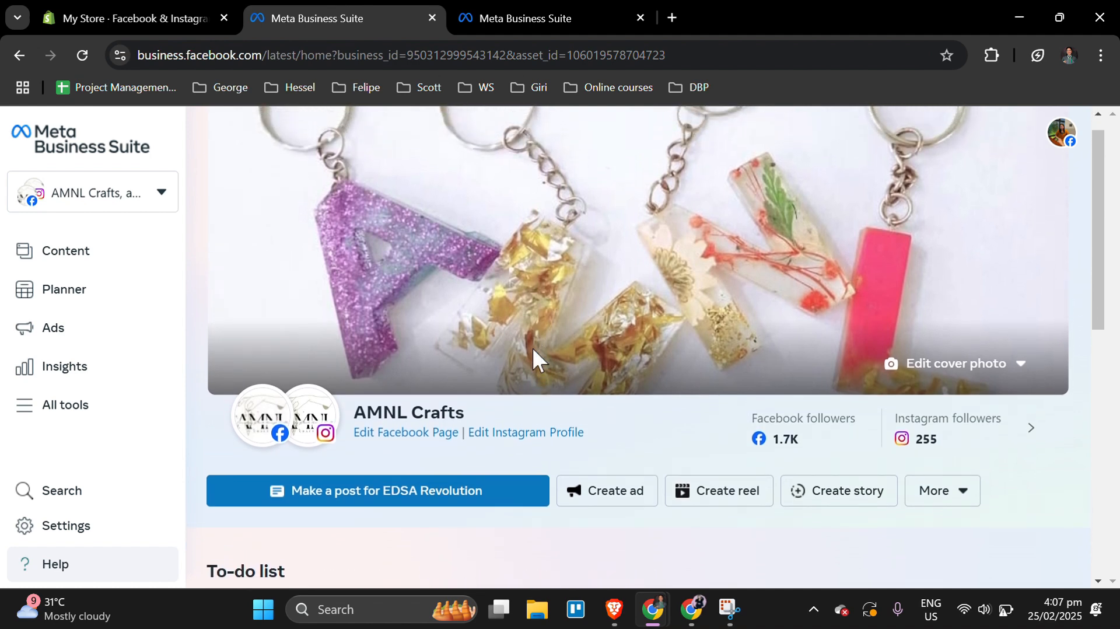
scroll(532, 350, "down", 1)
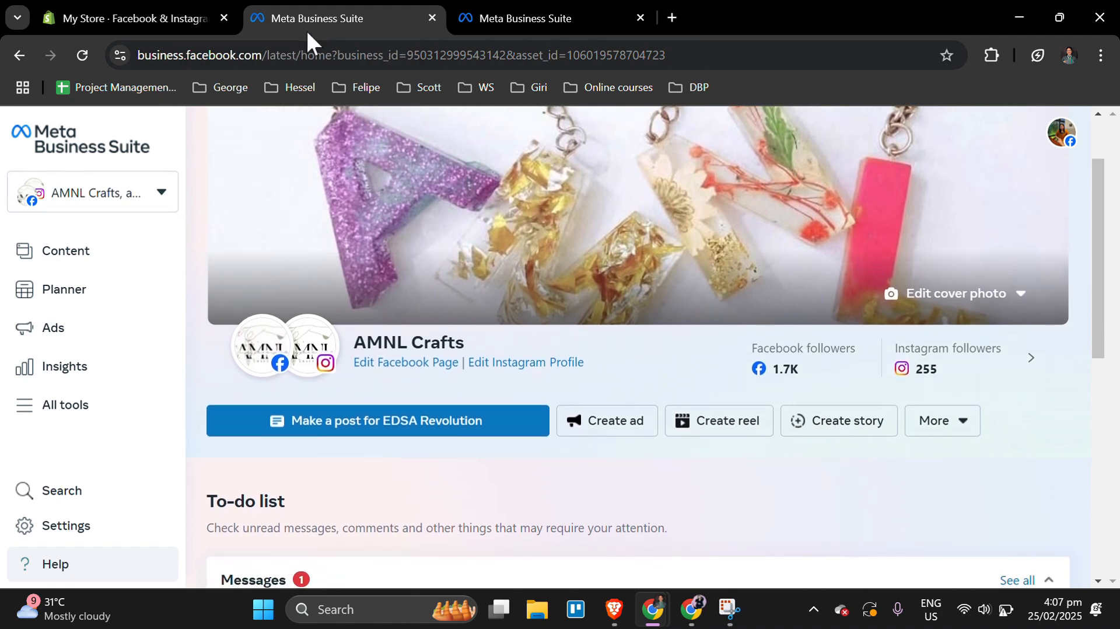
scroll(532, 348, "up", 2)
scroll(532, 347, "down", 1)
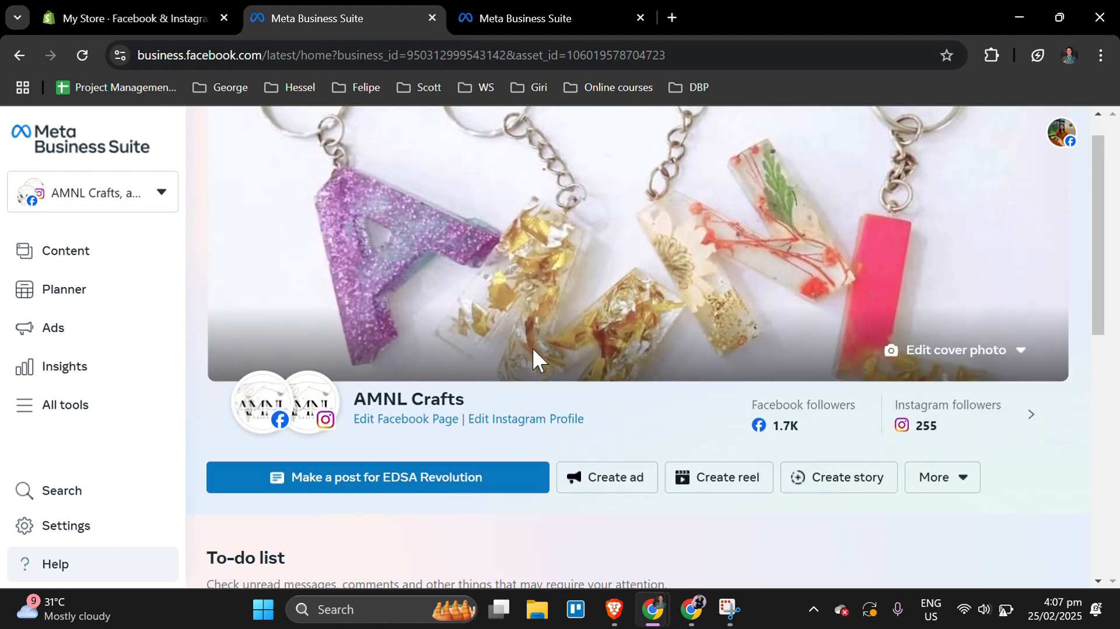
scroll(533, 349, "up", 1)
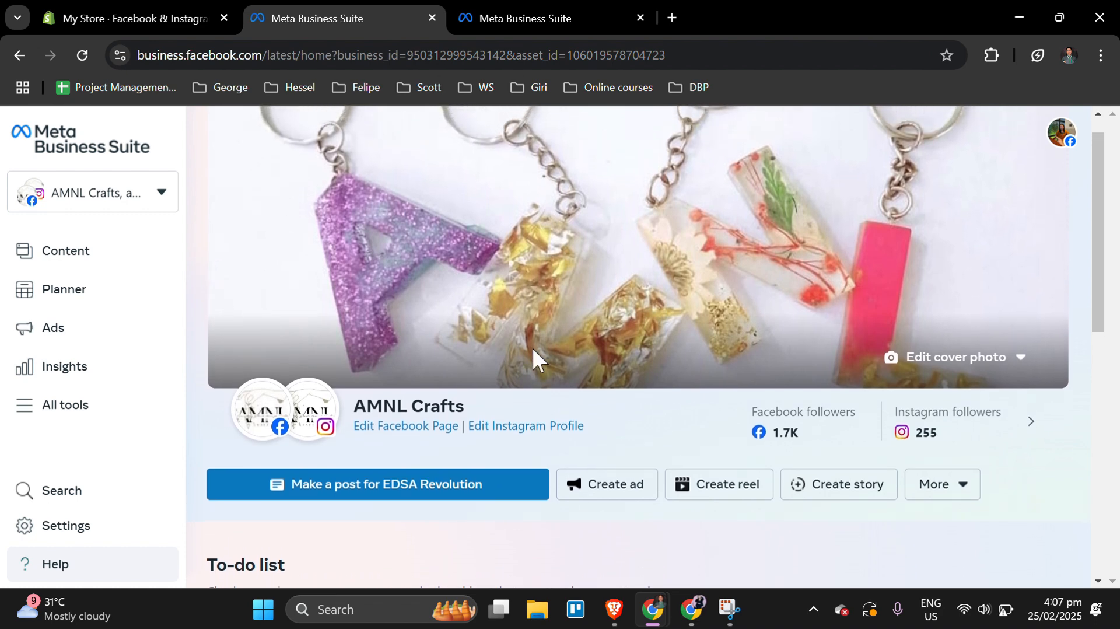
scroll(532, 349, "down", 2)
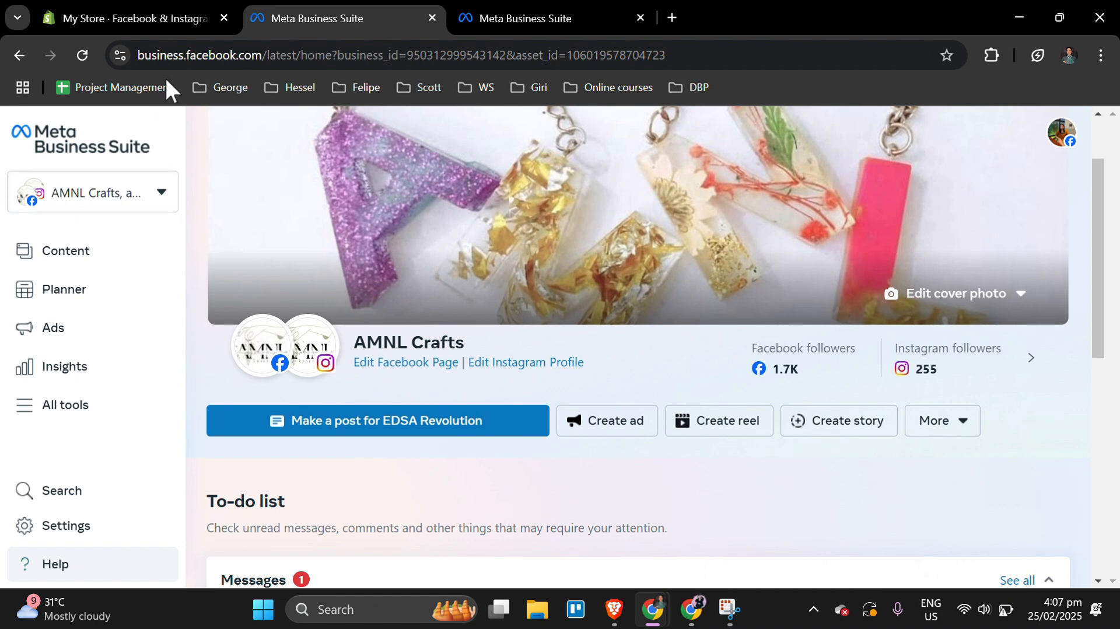
scroll(532, 348, "up", 2)
scroll(532, 348, "down", 1)
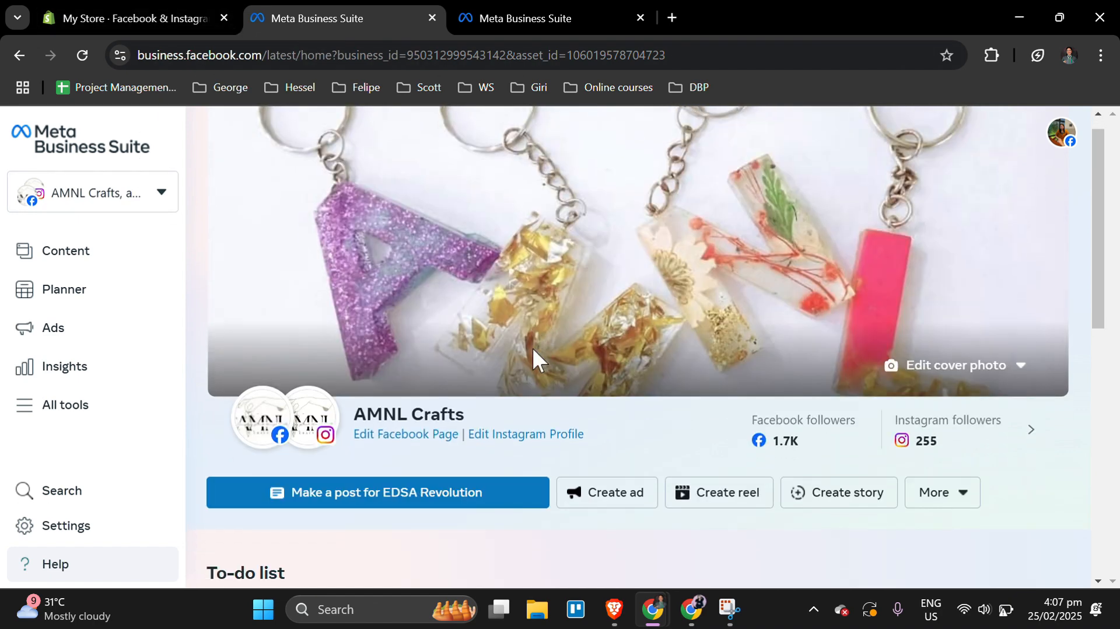
scroll(532, 349, "up", 1)
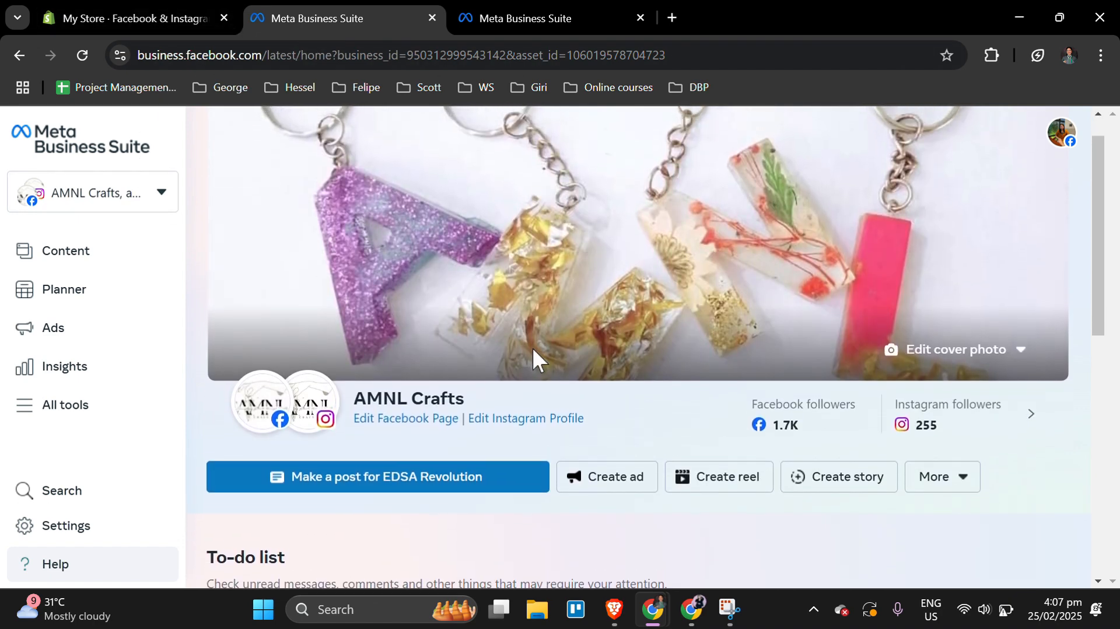
scroll(533, 350, "down", 2)
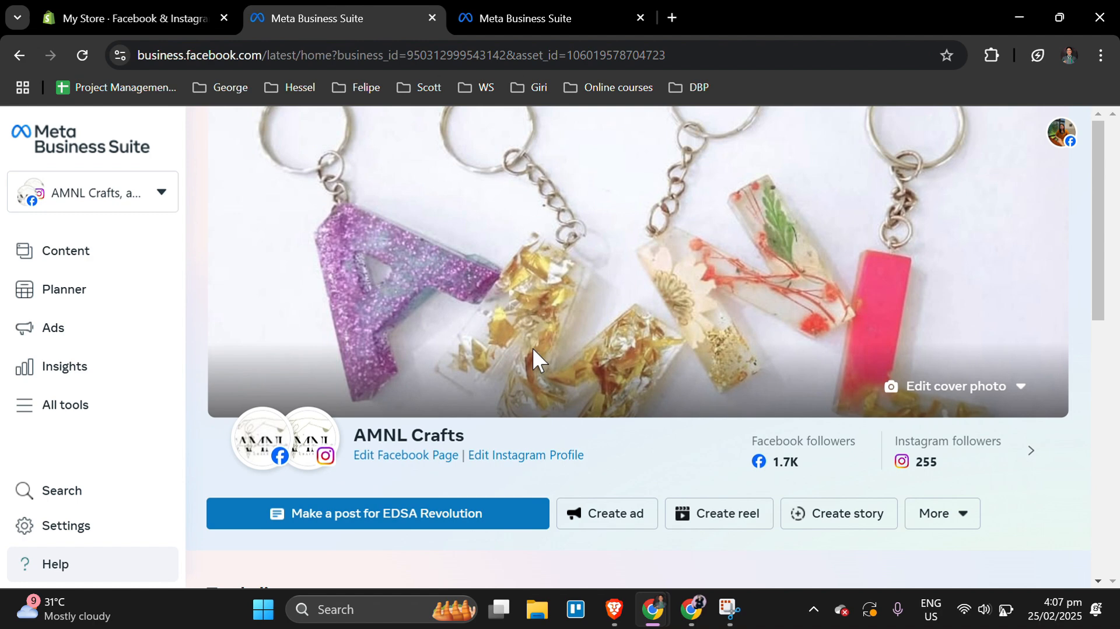
scroll(532, 348, "down", 2)
scroll(533, 350, "up", 1)
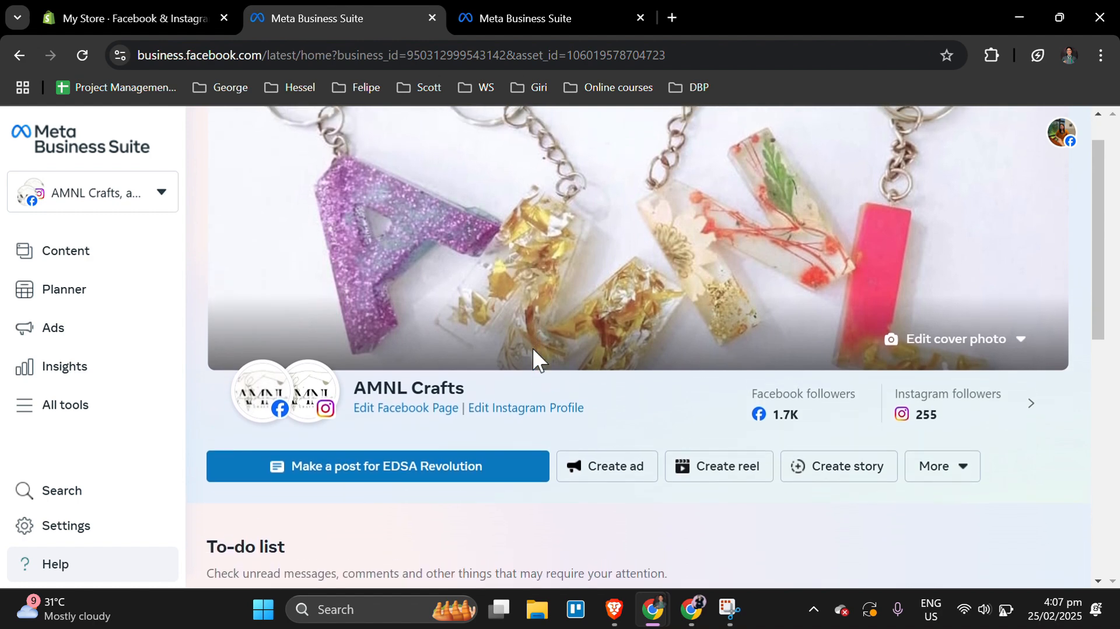
scroll(532, 347, "down", 2)
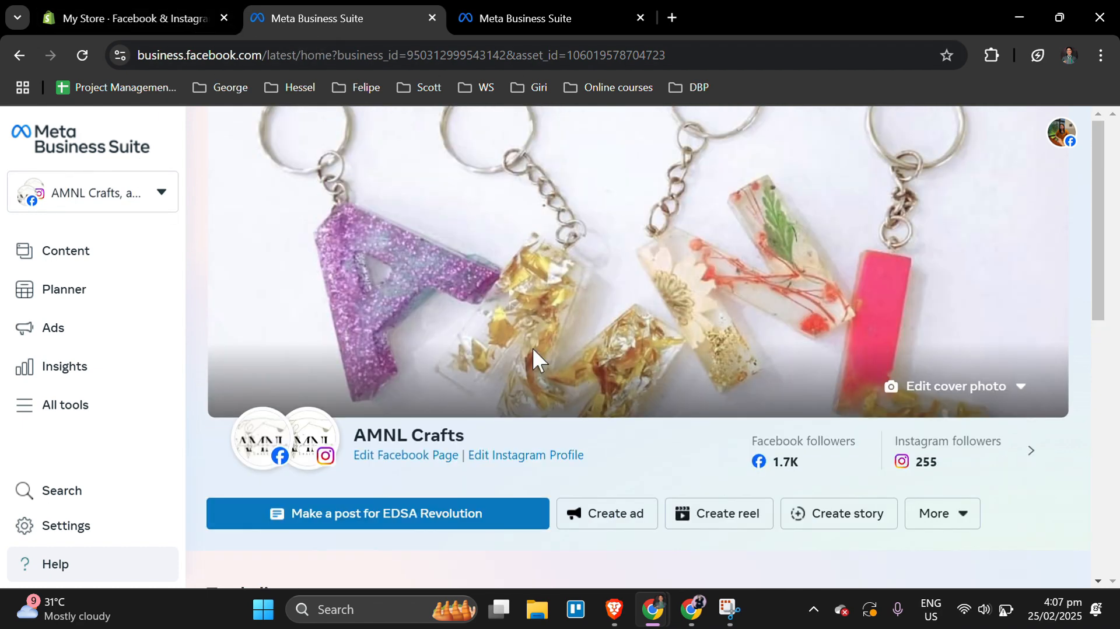
scroll(532, 348, "down", 1)
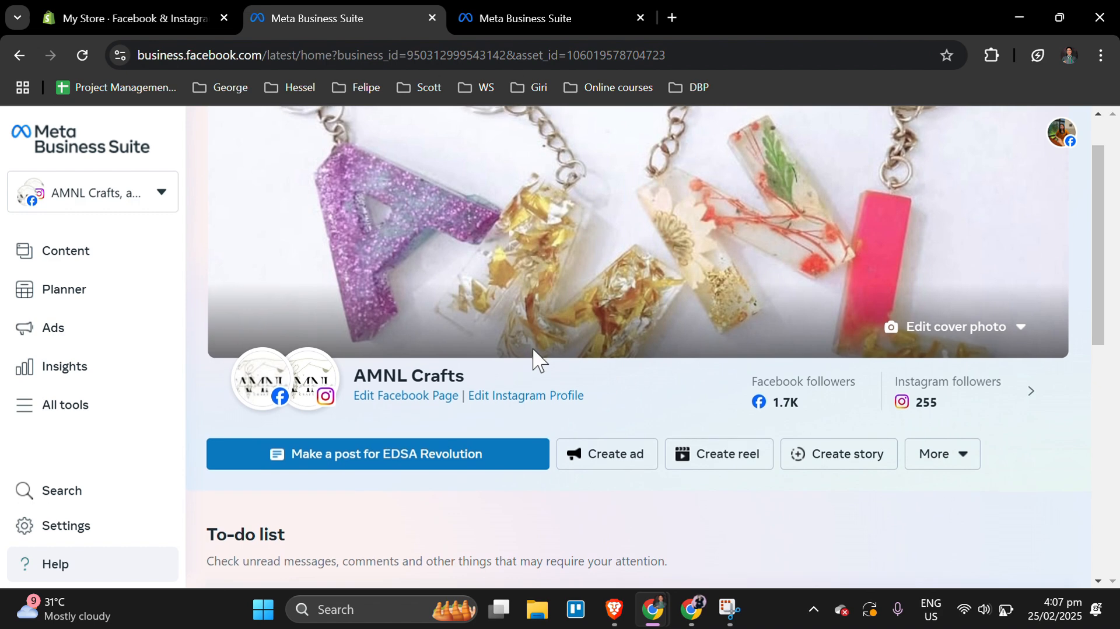
scroll(532, 347, "up", 1)
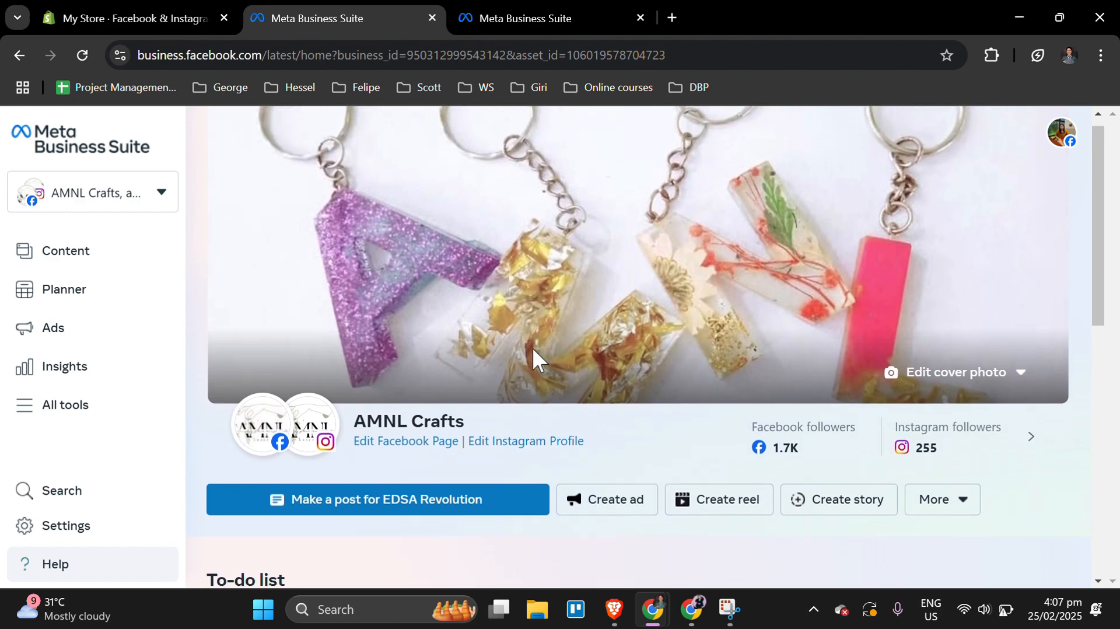
scroll(534, 352, "down", 1)
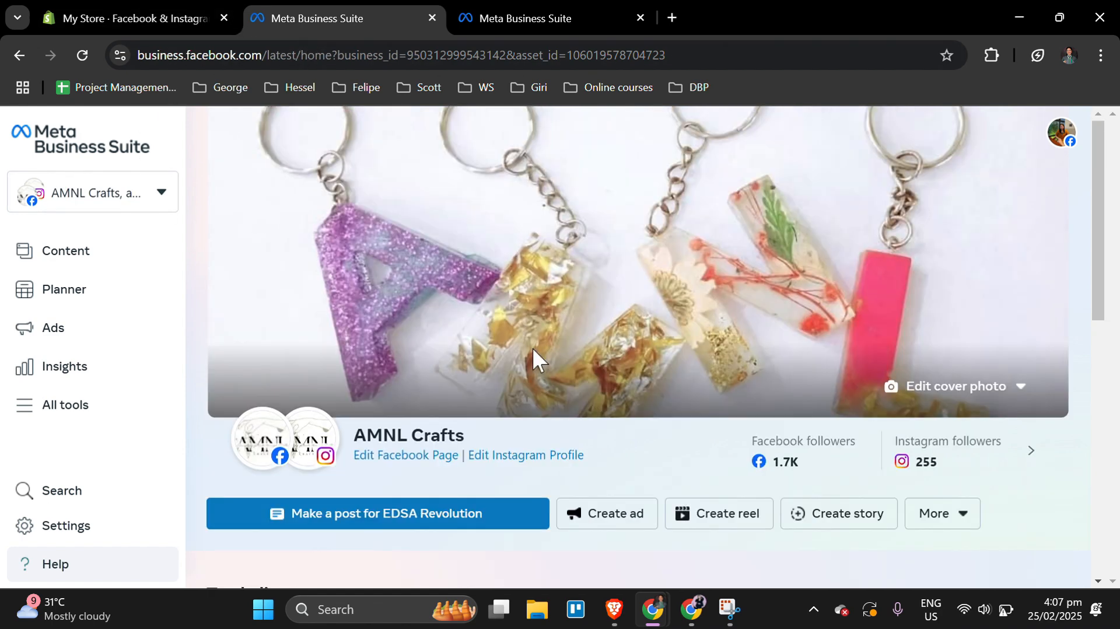
scroll(532, 348, "down", 1)
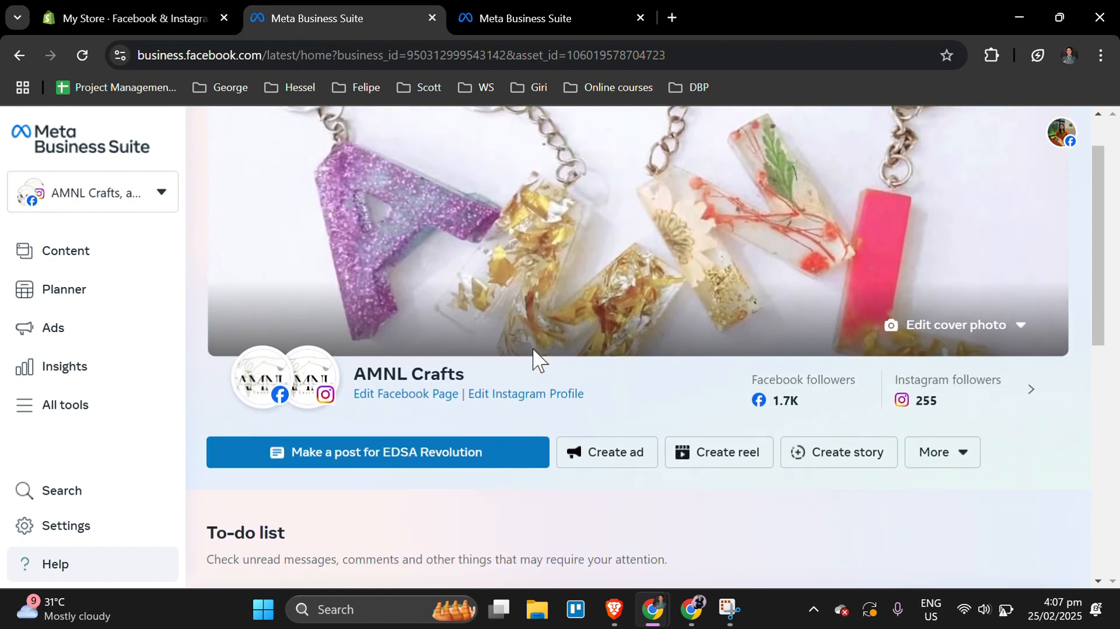
scroll(533, 351, "up", 1)
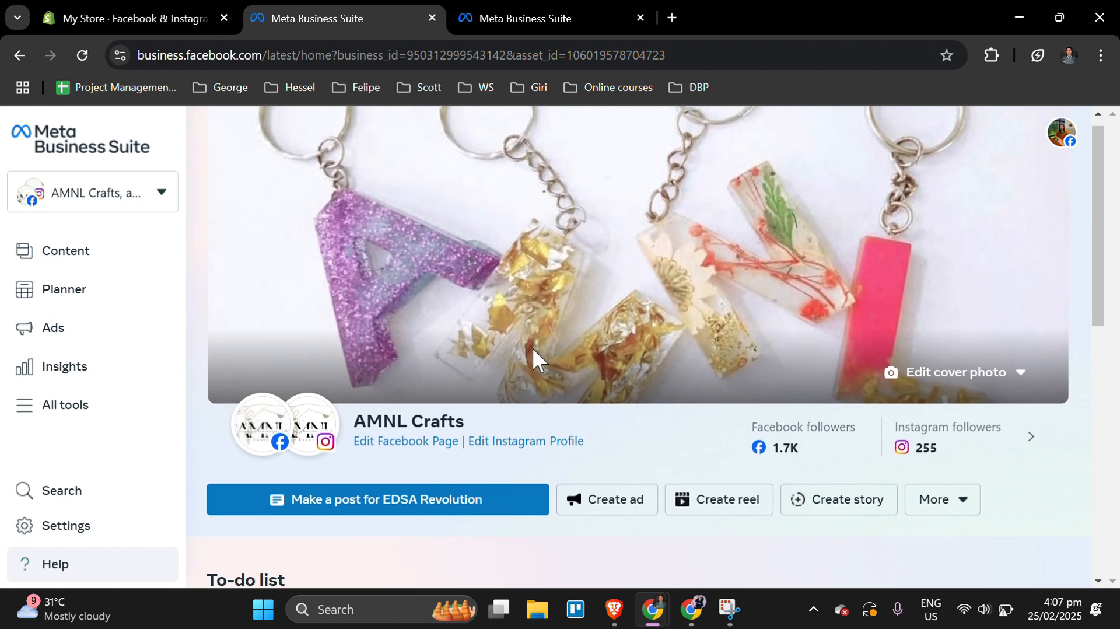
scroll(532, 349, "down", 1)
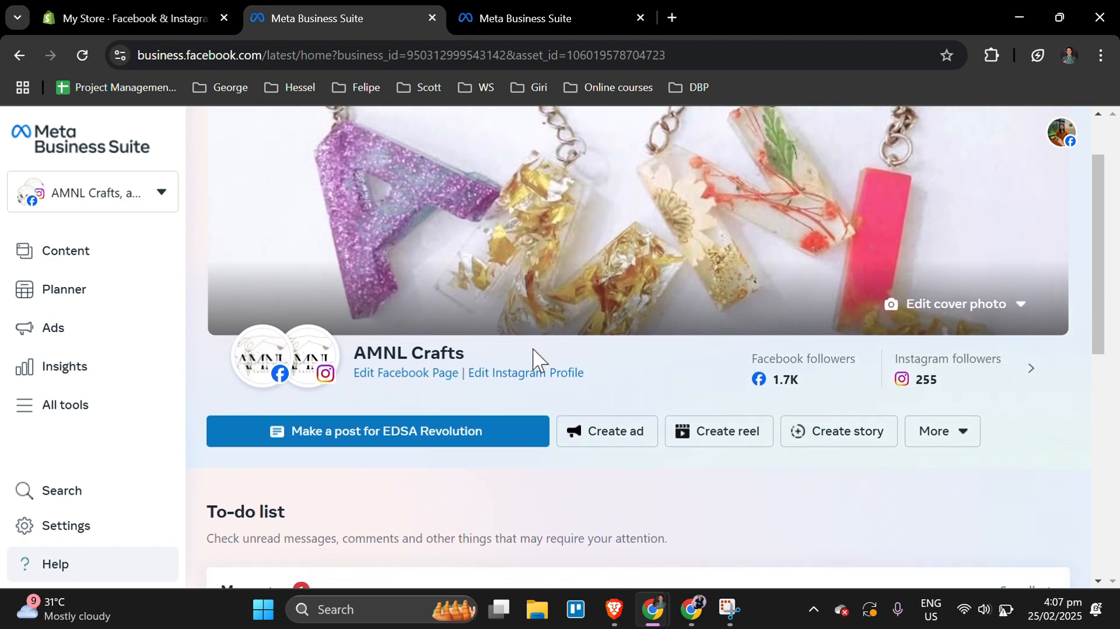